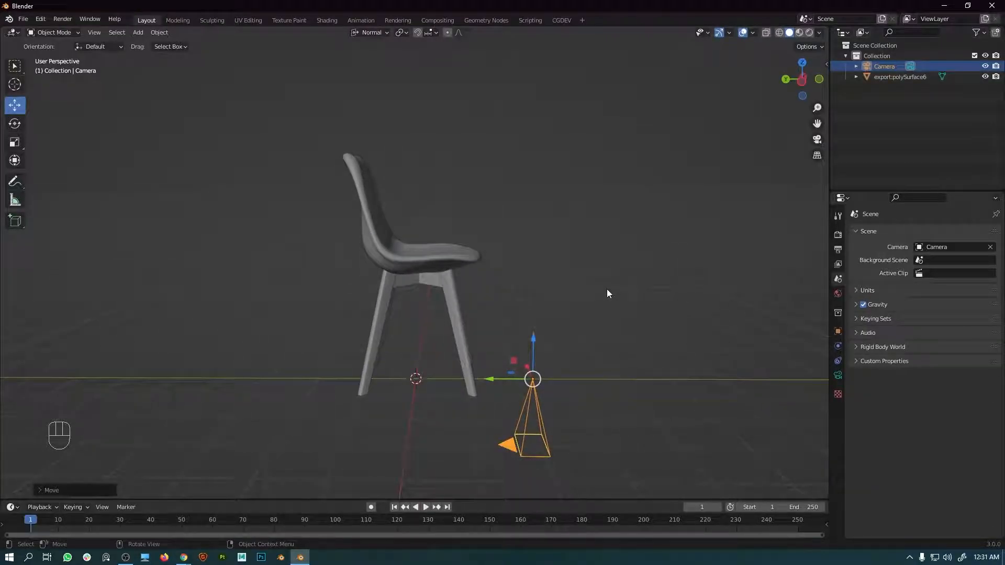
Set the camera's X rotation to 90° so it faces horizontally toward the chair
{"action": "key", "text": "n"}
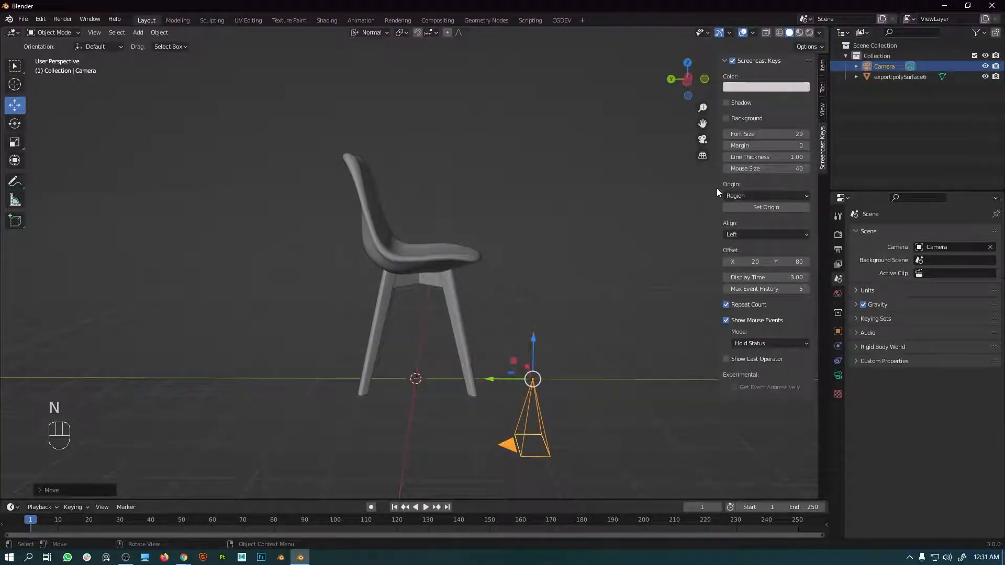
{"action": "left_click", "coordinate": [823, 65]}
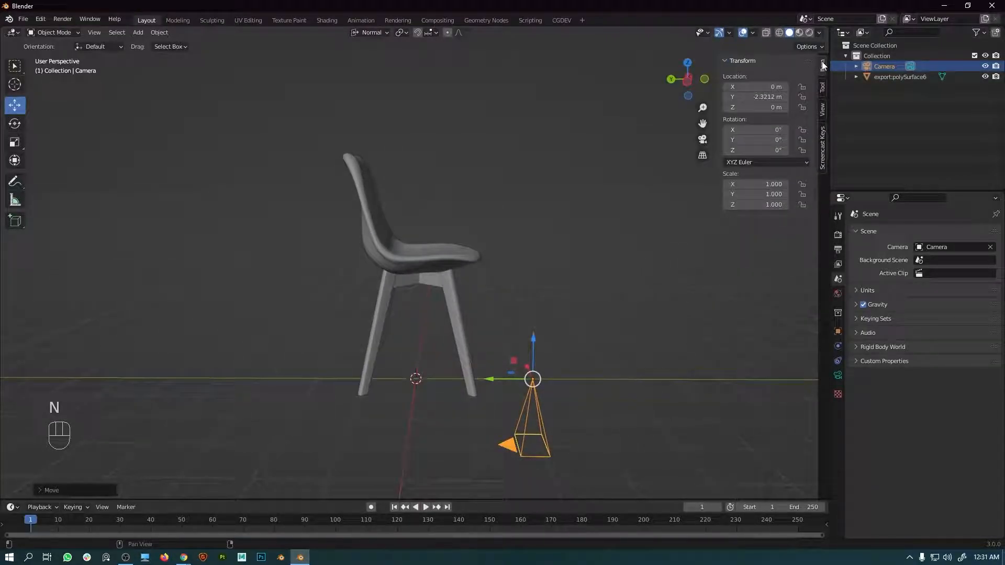
{"action": "left_click", "coordinate": [746, 150]}
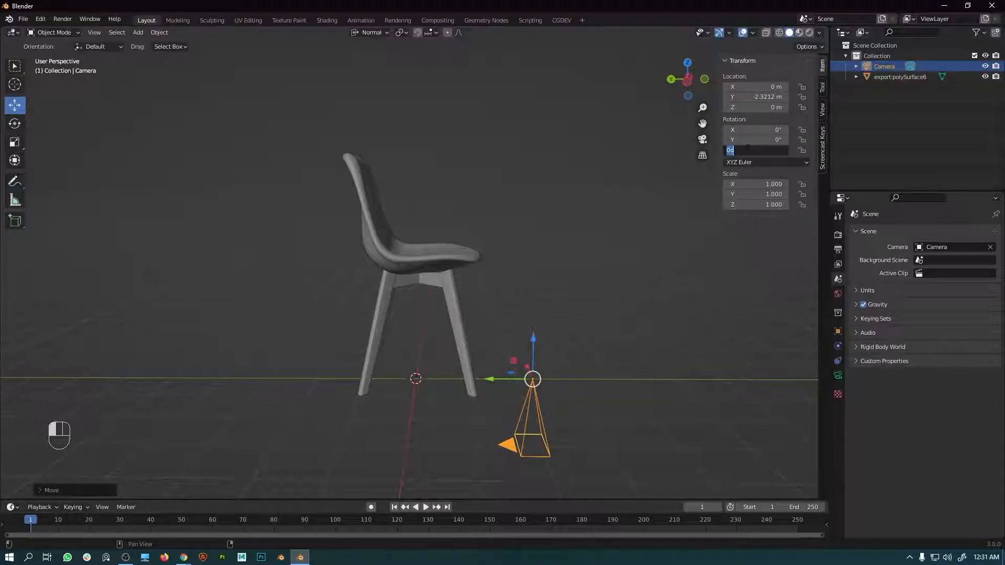
{"action": "left_click", "coordinate": [734, 128]}
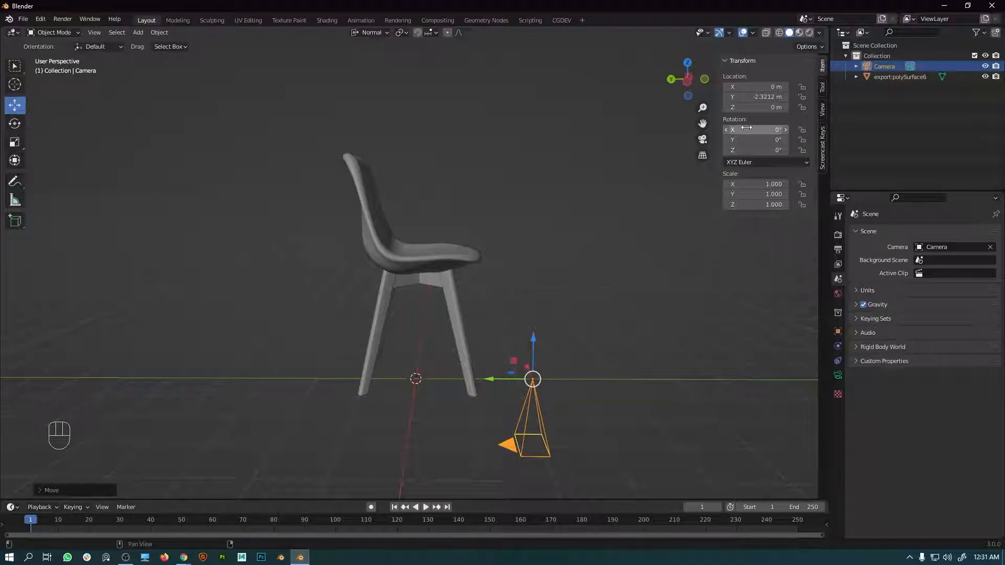
{"action": "left_click", "coordinate": [747, 128]}
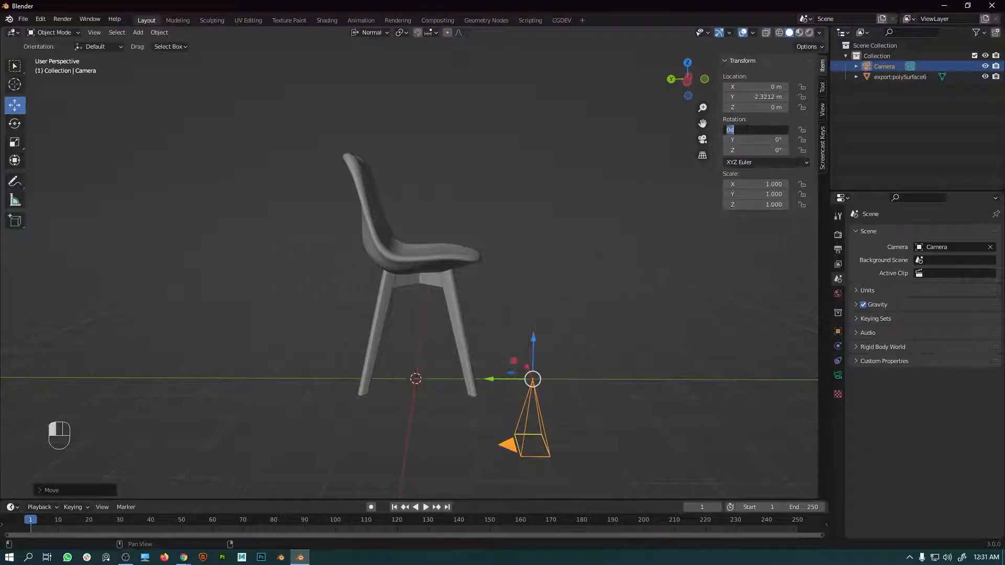
{"action": "type", "text": "90"}
{"action": "key", "text": "Return"}
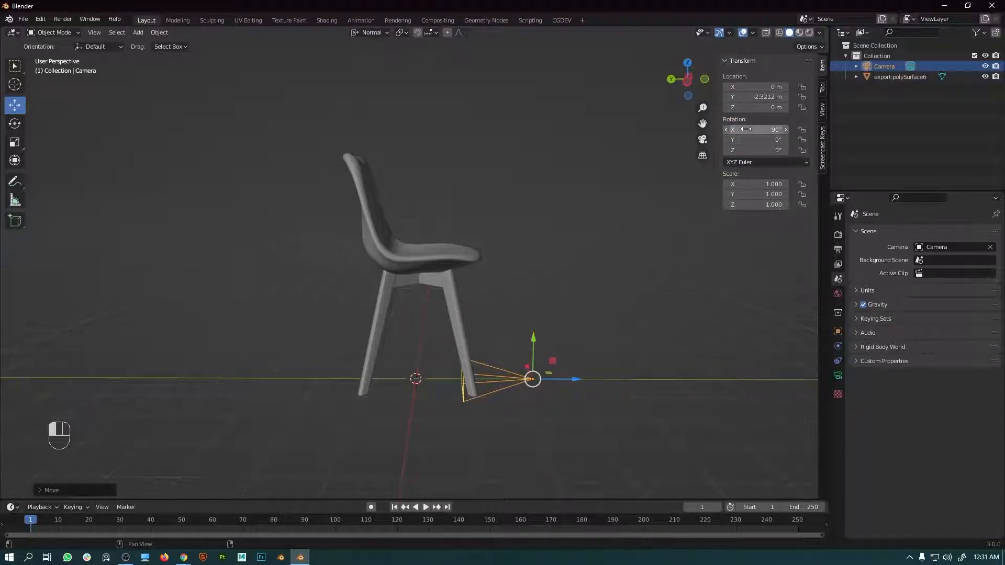
Enable locking the camera to the view and look through the camera
{"action": "middle_click_drag", "start_coordinate": [611, 206], "coordinate": [610, 235]}
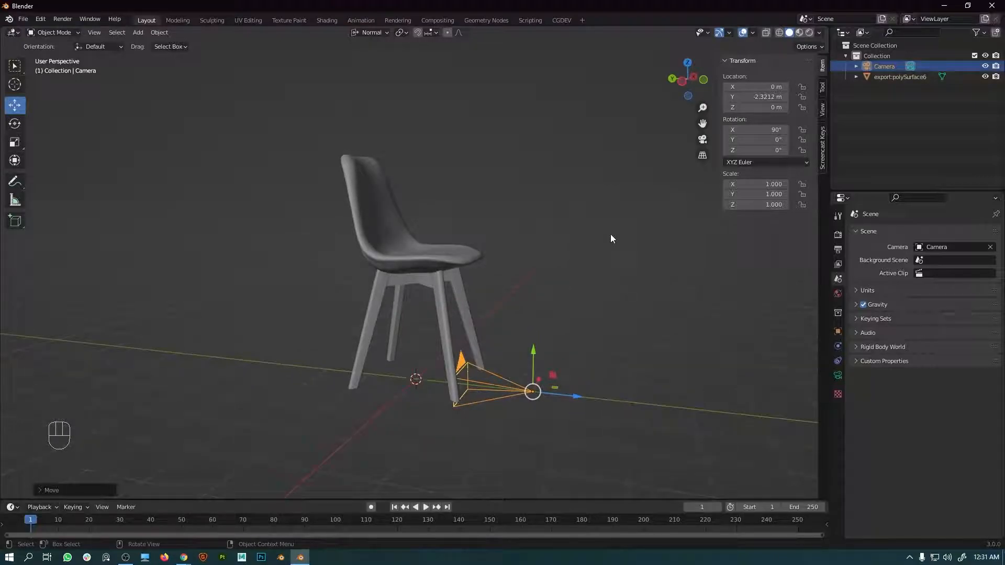
{"action": "middle_click_drag", "start_coordinate": [492, 304], "coordinate": [569, 411]}
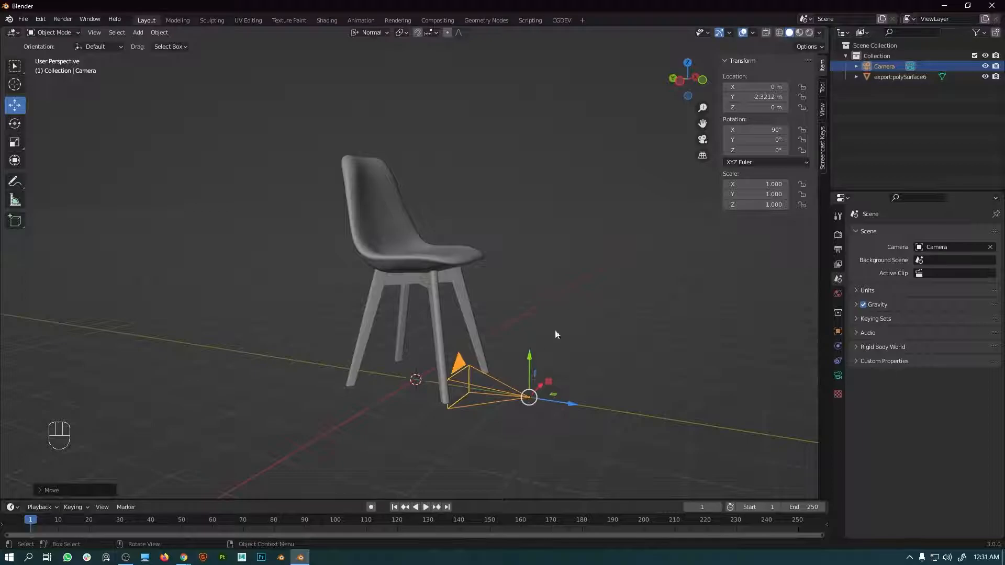
{"action": "left_click", "coordinate": [824, 111]}
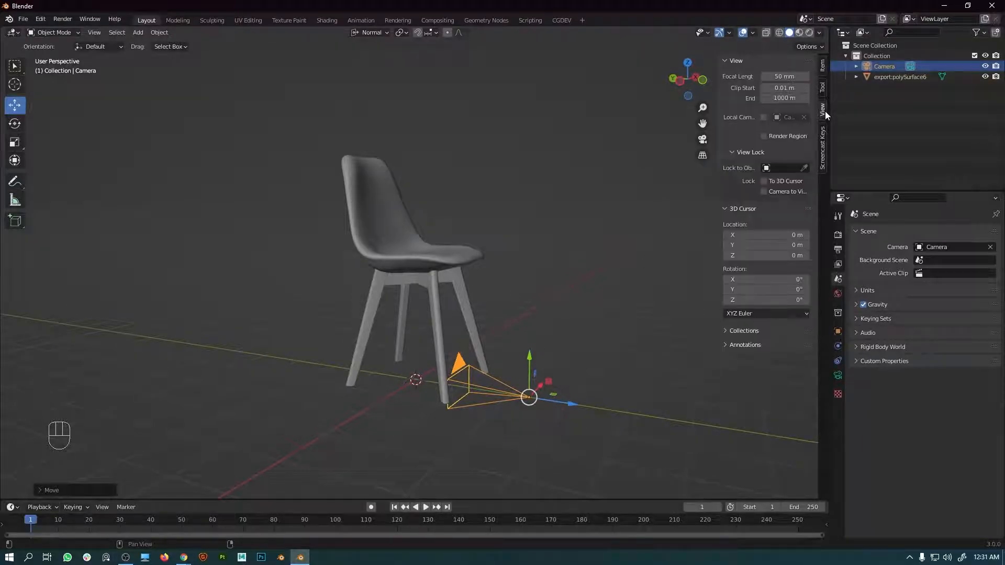
{"action": "left_click", "coordinate": [764, 191]}
{"action": "middle_click_drag", "start_coordinate": [548, 348], "coordinate": [514, 355], "text": "alt"}
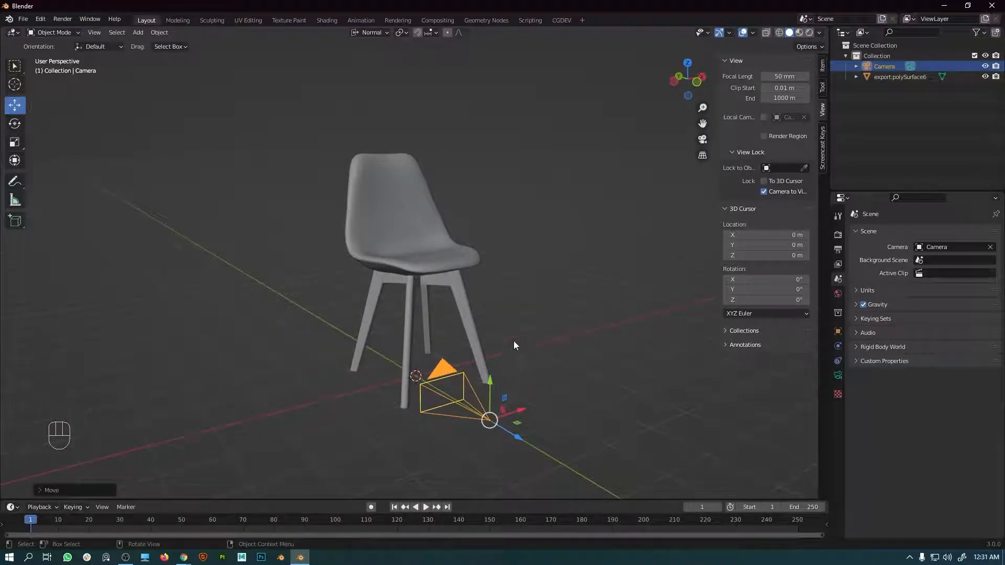
{"action": "middle_click_drag", "start_coordinate": [503, 346], "coordinate": [482, 348]}
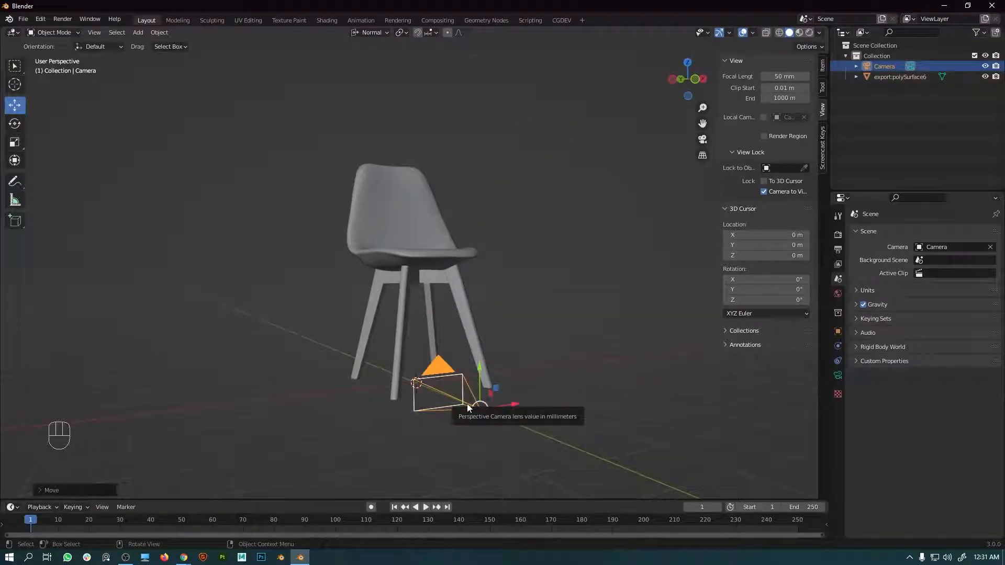
{"action": "key", "text": "ctrl"}
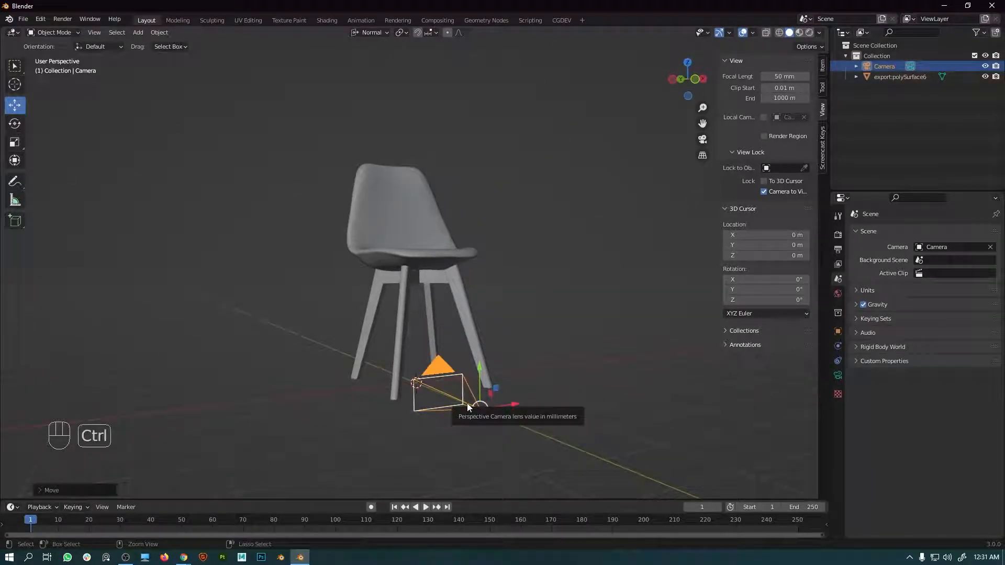
{"action": "key", "text": "ctrl+KP_0"}
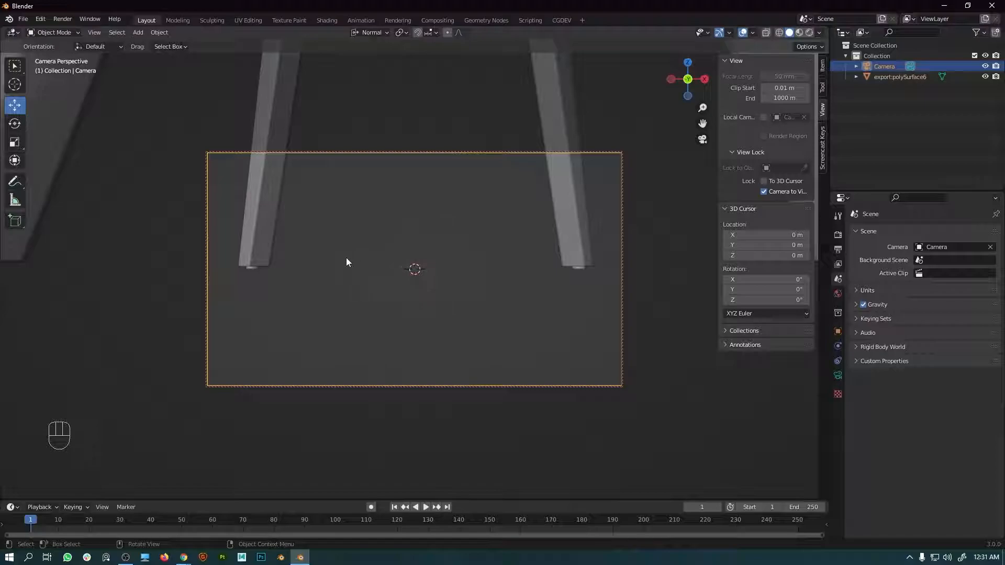
Reposition the locked camera so the whole chair fits inside the frame from a slightly raised three-quarter angle
{"action": "scroll", "coordinate": [394, 243], "scroll_direction": "down", "scroll_amount": 2}
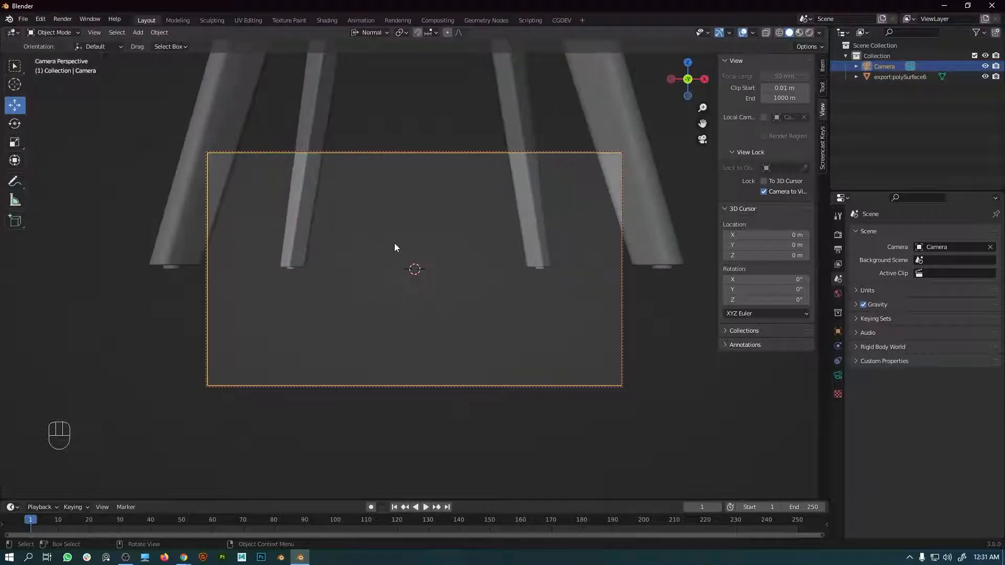
{"action": "scroll", "coordinate": [394, 242], "scroll_direction": "down", "scroll_amount": 3}
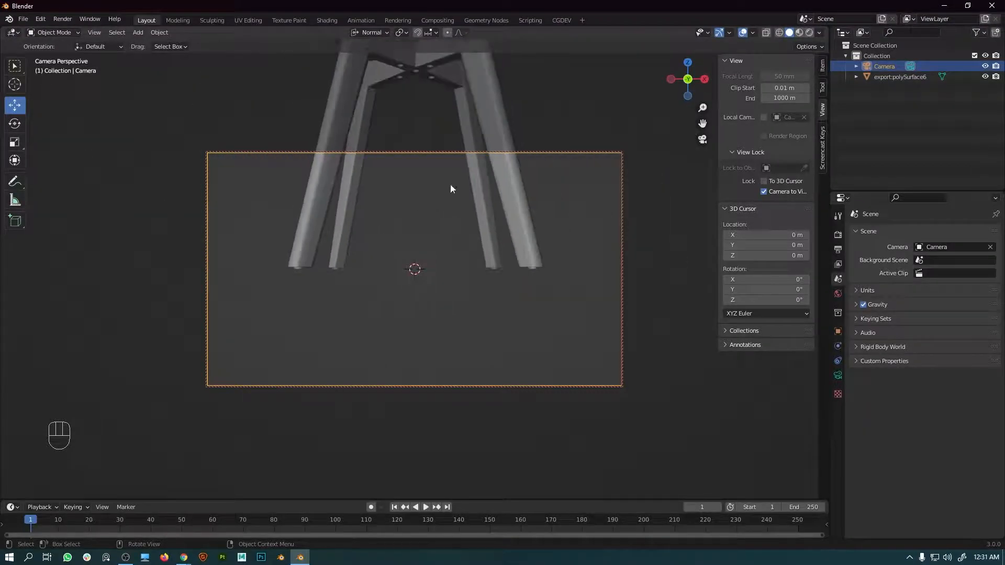
{"action": "middle_click_drag", "start_coordinate": [457, 182], "coordinate": [452, 304], "text": "shift"}
{"action": "scroll", "coordinate": [452, 250], "scroll_direction": "down", "scroll_amount": 1}
{"action": "mouse_move", "coordinate": [453, 225]}
{"action": "middle_mouse_down"}
{"action": "mouse_move", "coordinate": [461, 249]}
{"action": "mouse_move", "coordinate": [463, 209]}
{"action": "mouse_move", "coordinate": [464, 239]}
{"action": "mouse_move", "coordinate": [479, 231]}
{"action": "mouse_move", "coordinate": [453, 243]}
{"action": "middle_mouse_up"}
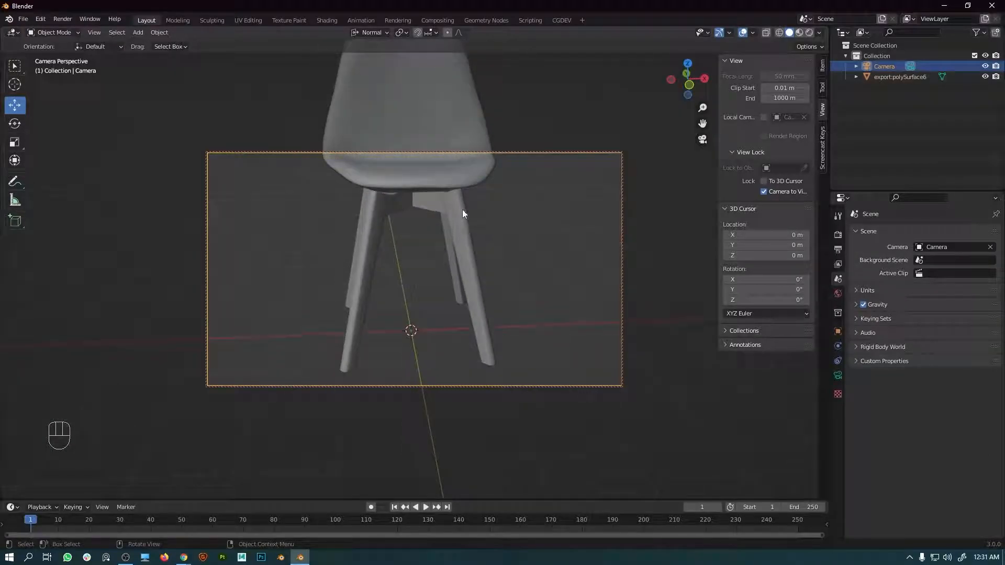
{"action": "scroll", "coordinate": [465, 236], "scroll_direction": "down", "scroll_amount": 1}
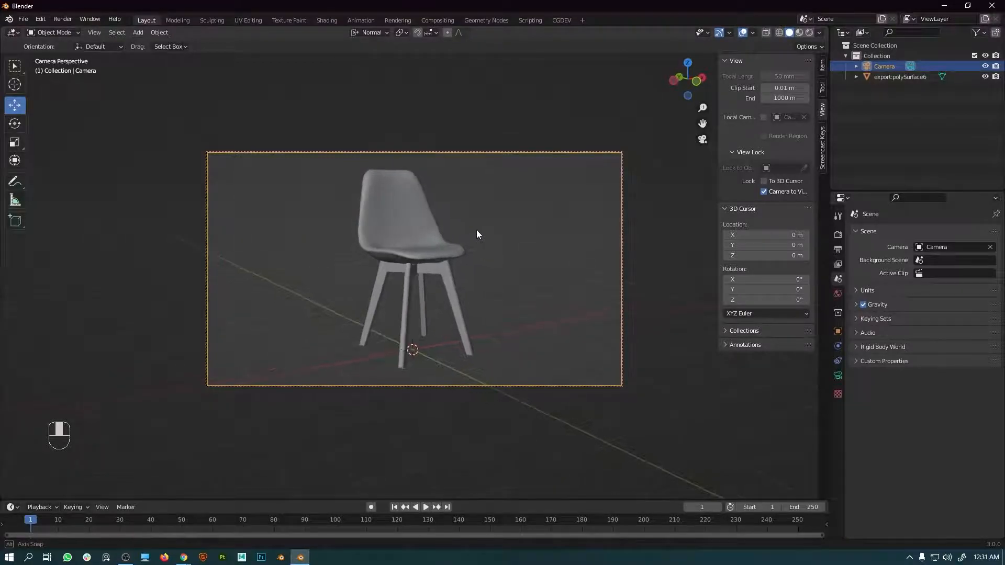
{"action": "scroll", "coordinate": [465, 238], "scroll_direction": "up", "scroll_amount": 1}
{"action": "scroll", "coordinate": [465, 238], "scroll_direction": "down", "scroll_amount": 1}
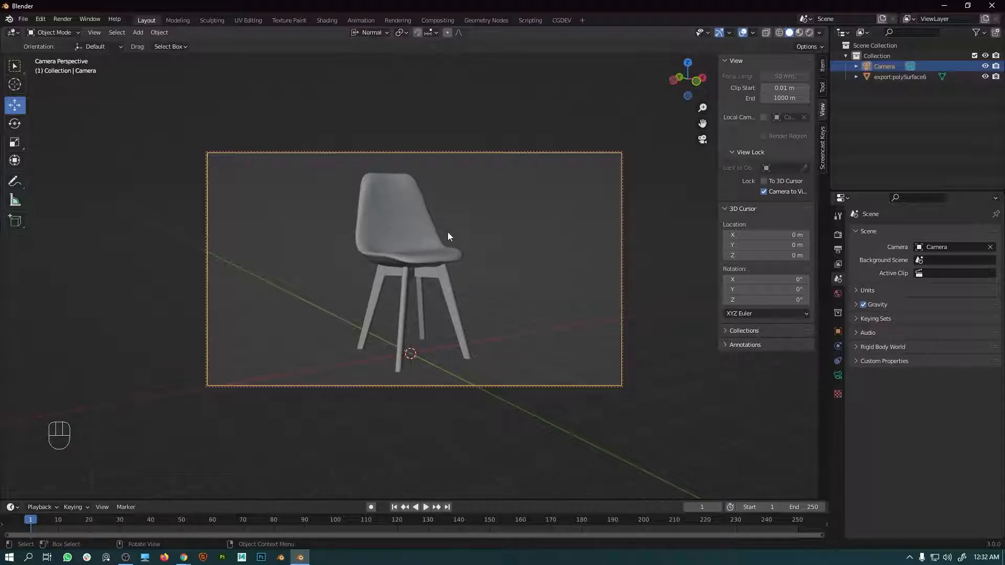
Enlarge the camera frame in the viewport with the camera-to-view lock turned off, and re-enable the lock
{"action": "left_click", "coordinate": [764, 192]}
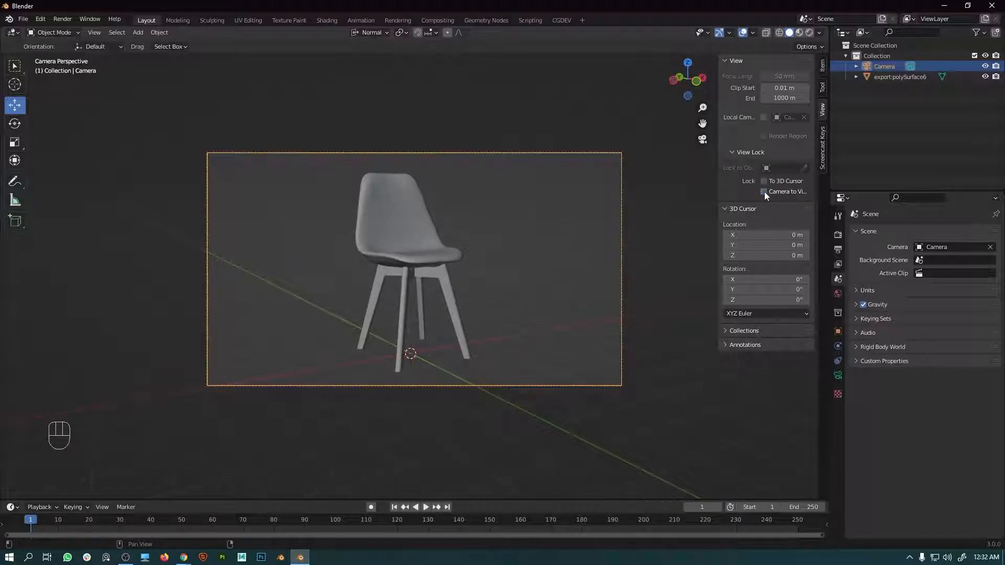
{"action": "scroll", "coordinate": [480, 237], "scroll_direction": "up", "scroll_amount": 1}
{"action": "scroll", "coordinate": [480, 239], "scroll_direction": "up", "scroll_amount": 1}
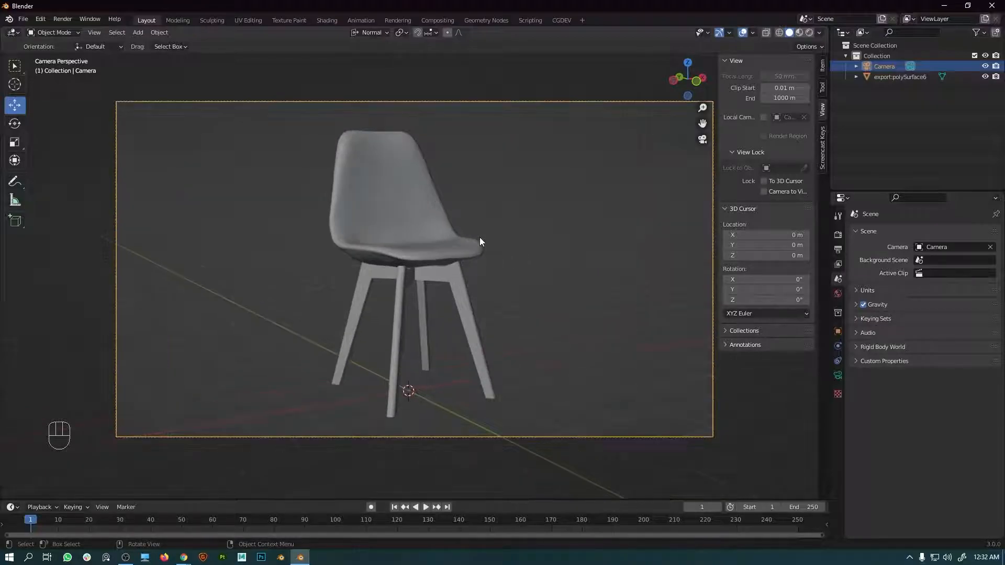
{"action": "left_click", "coordinate": [774, 191]}
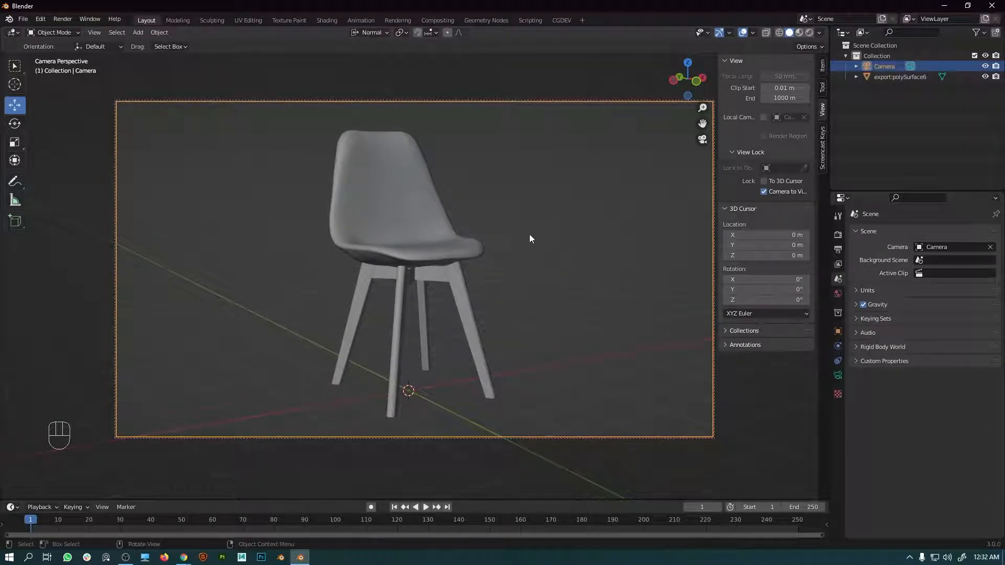
Fine-tune the camera's distance and orbit angle around the chair
{"action": "scroll", "coordinate": [523, 236], "scroll_direction": "up", "scroll_amount": 2}
{"action": "scroll", "coordinate": [514, 244], "scroll_direction": "down", "scroll_amount": 2}
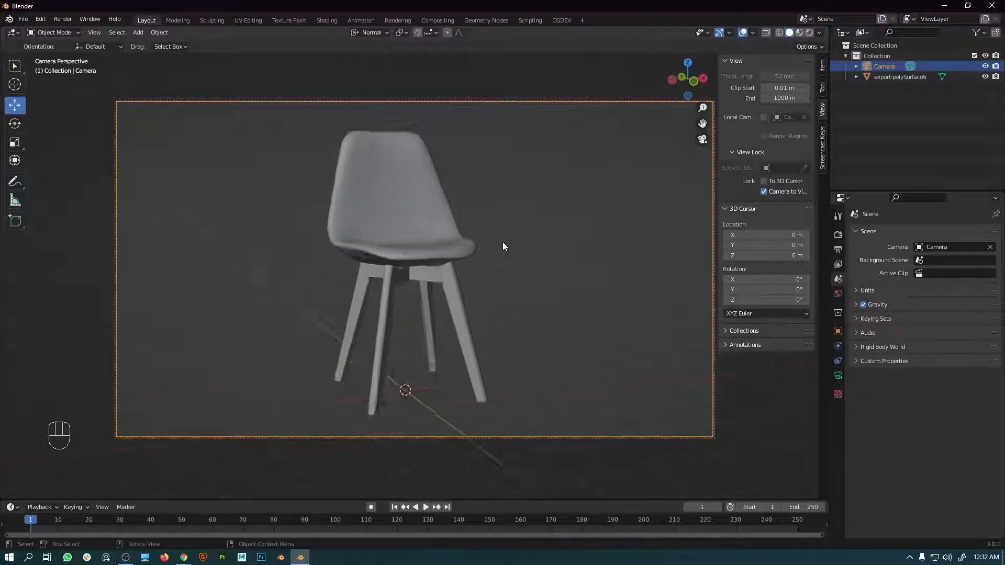
{"action": "middle_click_drag", "start_coordinate": [509, 243], "coordinate": [517, 250]}
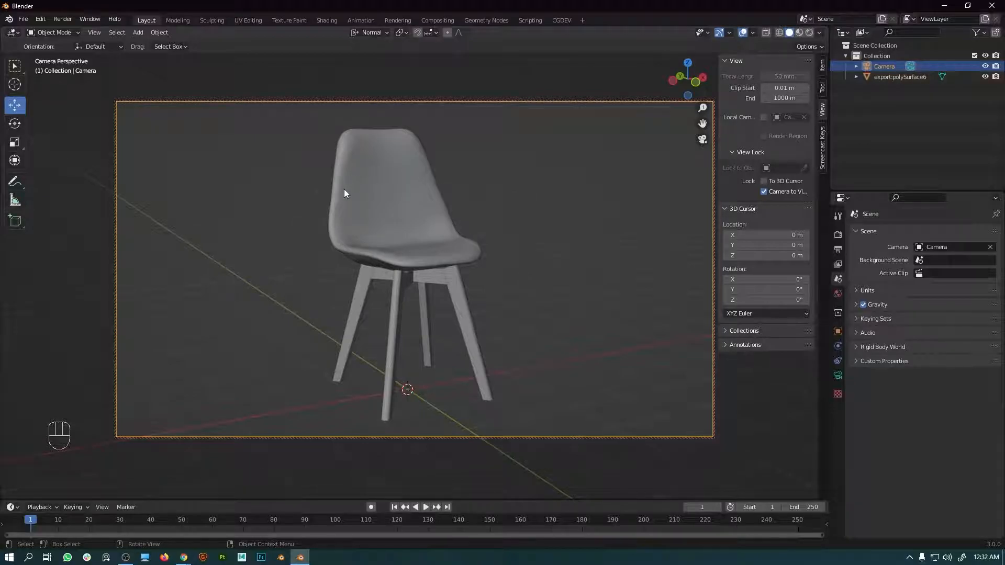
Switch to the Shading workspace and make the chair the active object to access its material nodes
{"action": "left_click", "coordinate": [344, 213]}
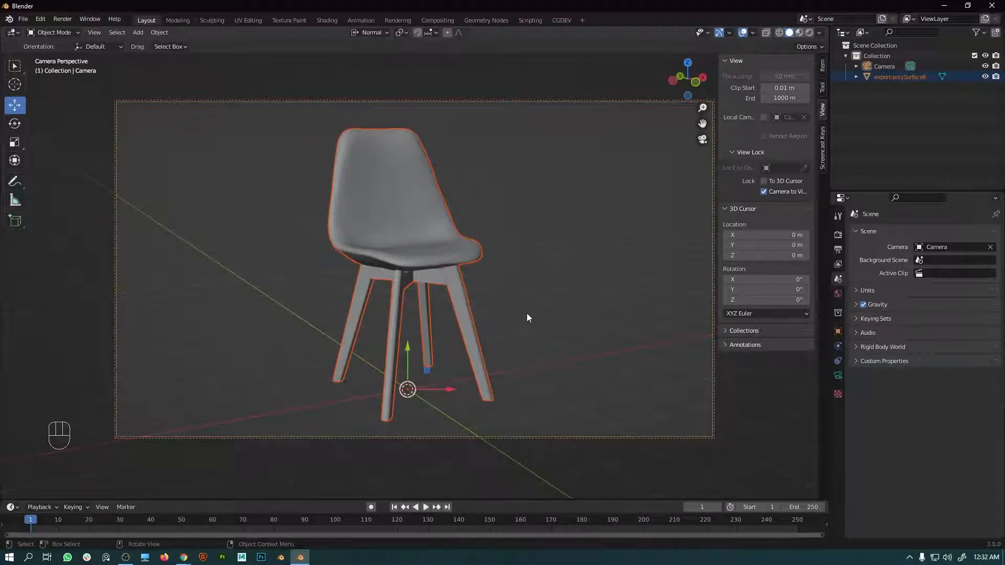
{"action": "left_click", "coordinate": [326, 20]}
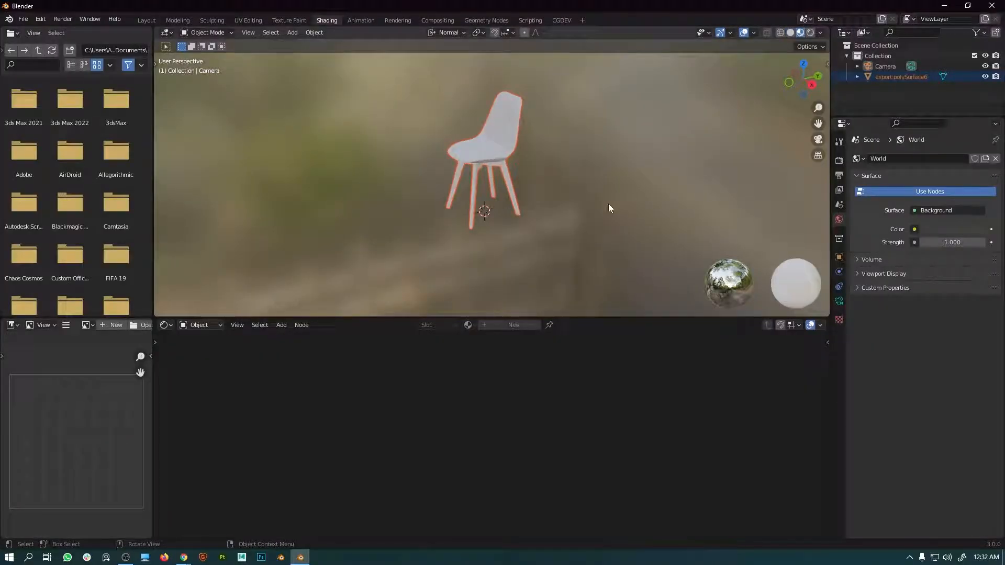
{"action": "left_click", "coordinate": [506, 135]}
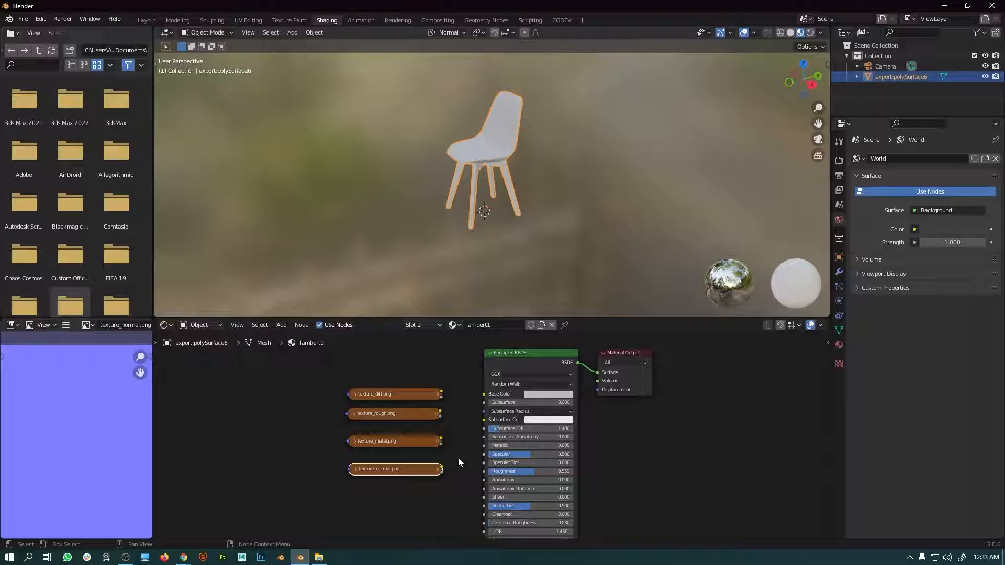
Spread the collapsed diffuse and normal texture nodes apart in the column beside the Principled BSDF
{"action": "middle_click_drag", "start_coordinate": [348, 424], "coordinate": [322, 439]}
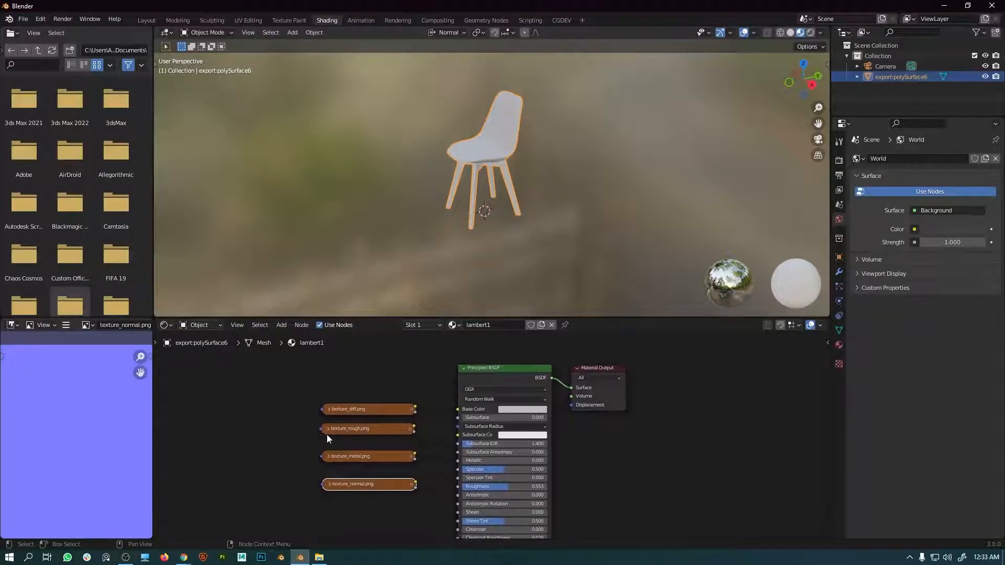
{"action": "mouse_move", "coordinate": [370, 411]}
{"action": "left_mouse_down"}
{"action": "mouse_move", "coordinate": [373, 398]}
{"action": "mouse_move", "coordinate": [375, 422]}
{"action": "left_mouse_up"}
{"action": "left_click_drag", "start_coordinate": [376, 458], "coordinate": [364, 486]}
{"action": "middle_click_drag", "start_coordinate": [400, 456], "coordinate": [386, 463]}
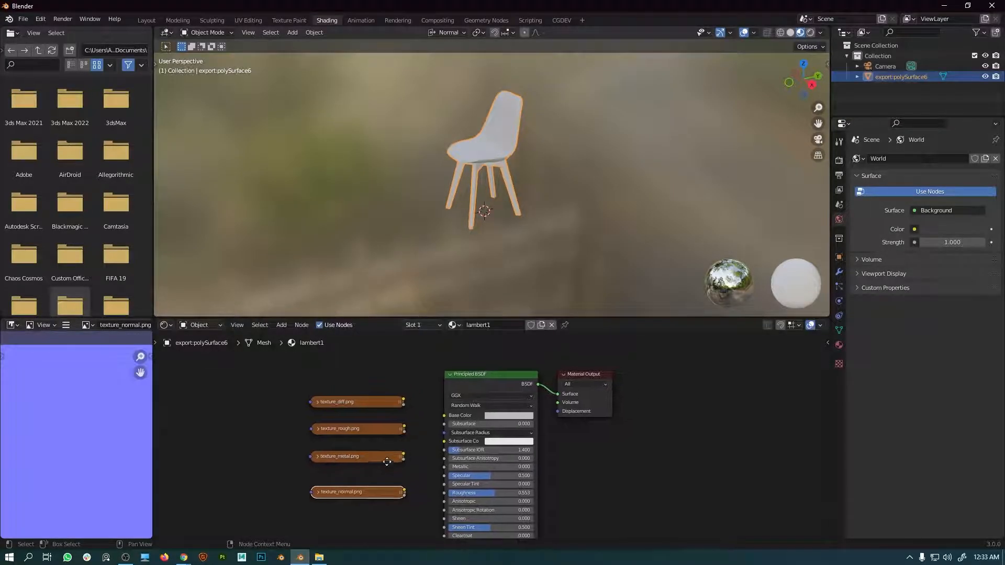
{"action": "scroll", "coordinate": [393, 417], "scroll_direction": "up", "scroll_amount": 2}
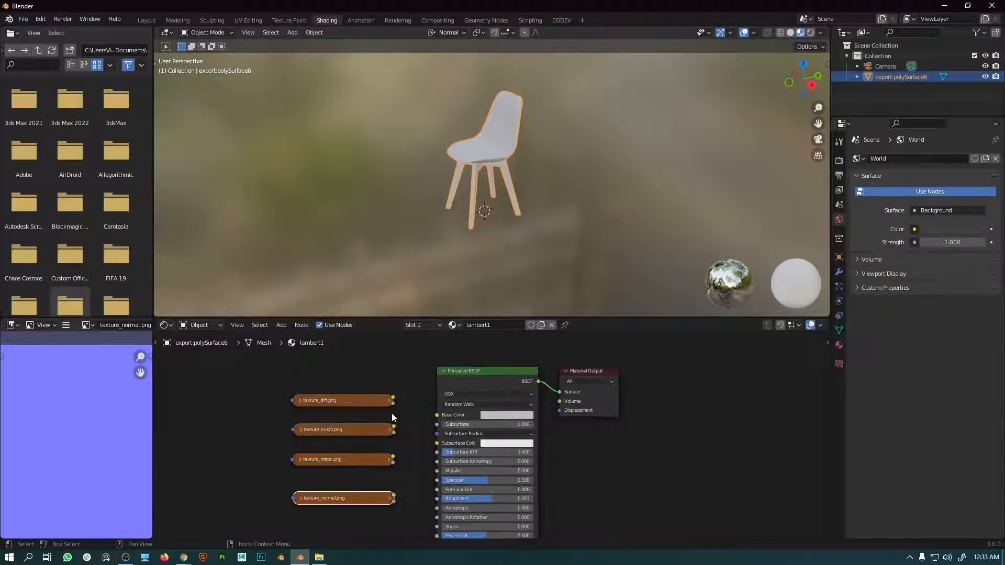
Connect the texture_diff.png color output to the Principled BSDF's Base Color
{"action": "left_click_drag", "start_coordinate": [394, 400], "coordinate": [422, 431]}
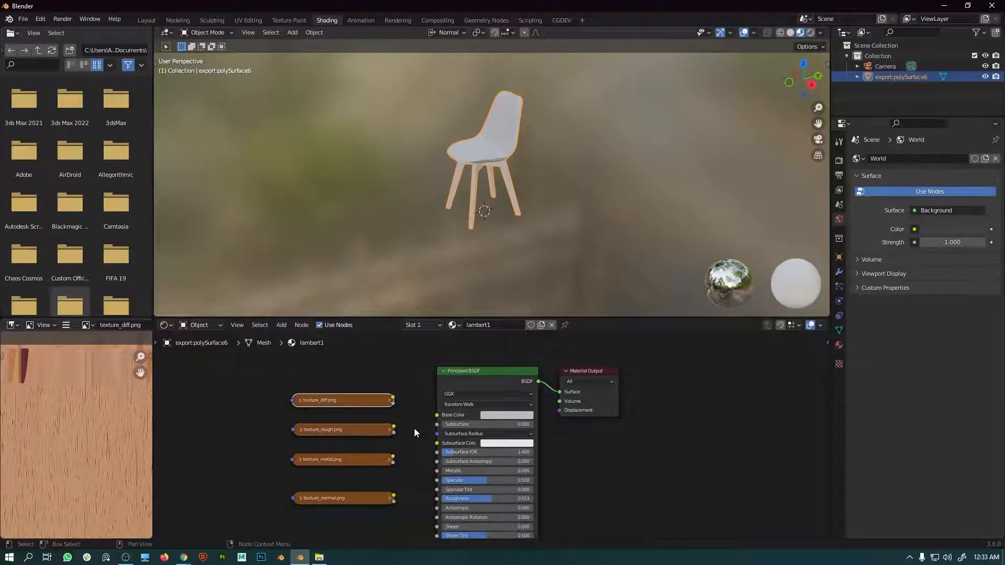
{"action": "left_click_drag", "start_coordinate": [394, 398], "coordinate": [437, 415]}
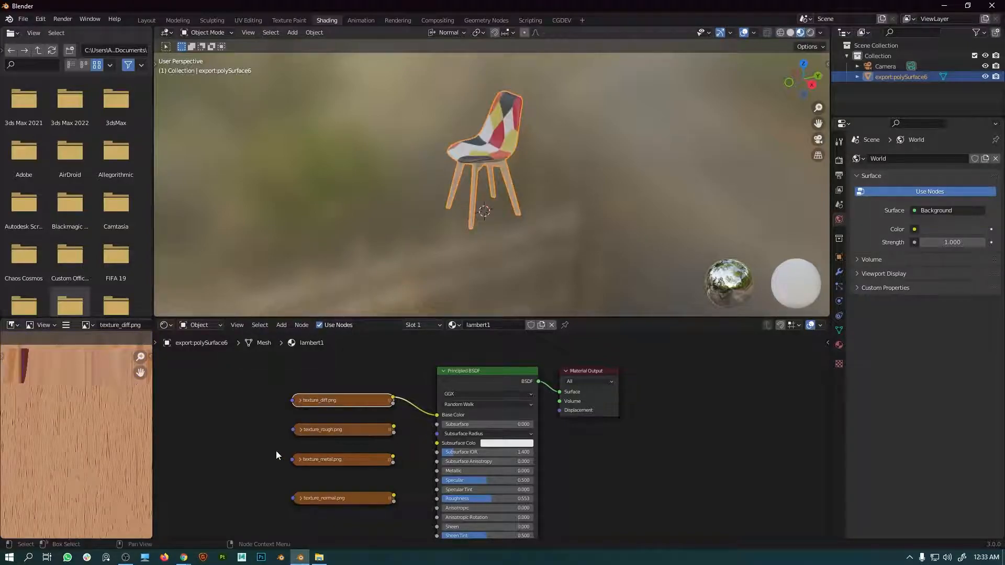
{"action": "scroll", "coordinate": [507, 202], "scroll_direction": "up", "scroll_amount": 5}
{"action": "middle_click_drag", "start_coordinate": [505, 104], "coordinate": [556, 117]}
Connect the texture_rough.png color output to the Principled BSDF's Roughness
{"action": "middle_click_drag", "start_coordinate": [636, 473], "coordinate": [614, 432]}
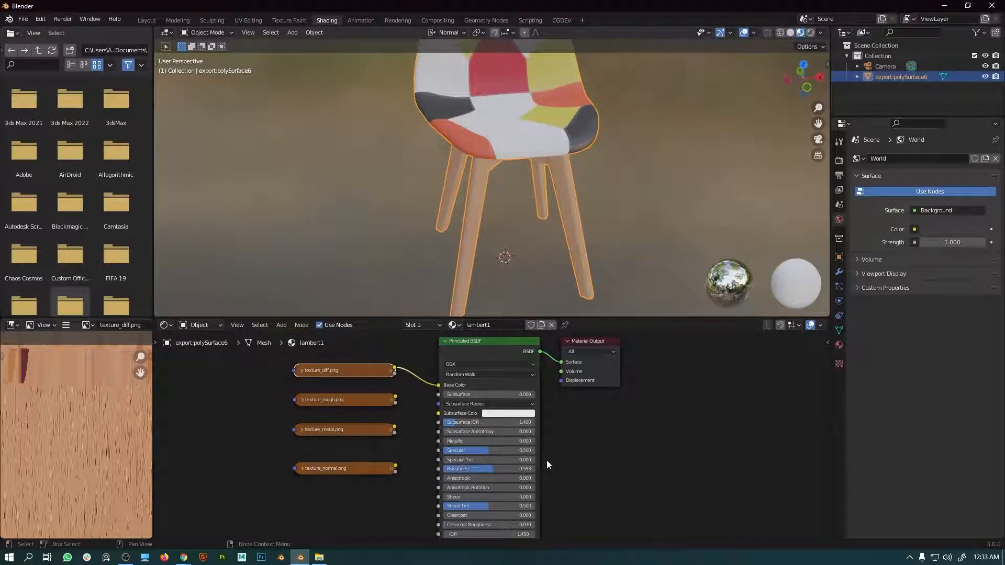
{"action": "mouse_move", "coordinate": [396, 398]}
{"action": "left_mouse_down"}
{"action": "mouse_move", "coordinate": [431, 437]}
{"action": "mouse_move", "coordinate": [440, 471]}
{"action": "left_mouse_up"}
{"action": "mouse_move", "coordinate": [509, 468]}
{"action": "middle_mouse_down"}
{"action": "mouse_move", "coordinate": [510, 434]}
{"action": "mouse_move", "coordinate": [385, 435]}
{"action": "middle_mouse_up"}
{"action": "middle_click_drag", "start_coordinate": [271, 466], "coordinate": [421, 467]}
Move the normal and metal texture nodes away from the shader and connect texture_metal.png's color to Metallic
{"action": "left_click_drag", "start_coordinate": [385, 439], "coordinate": [290, 446]}
{"action": "left_click_drag", "start_coordinate": [352, 399], "coordinate": [320, 399]}
{"action": "mouse_move", "coordinate": [388, 396]}
{"action": "left_mouse_down"}
{"action": "mouse_move", "coordinate": [419, 419]}
{"action": "mouse_move", "coordinate": [464, 408]}
{"action": "left_mouse_up"}
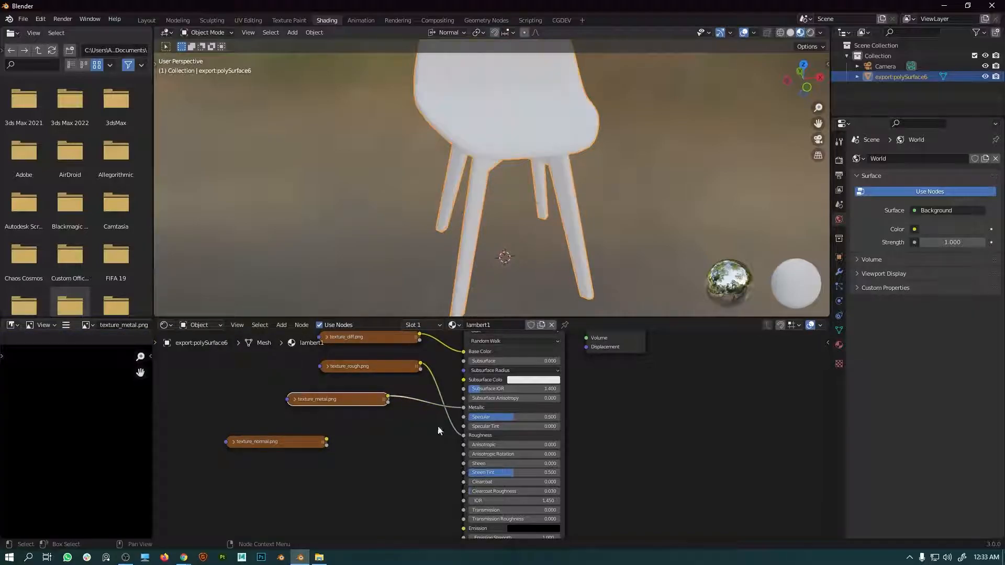
Add a Normal Map node linked to the shader's Normal input, and expand and reposition the texture_normal.png node above it
{"action": "left_click_drag", "start_coordinate": [311, 444], "coordinate": [344, 460]}
{"action": "mouse_move", "coordinate": [374, 463]}
{"action": "middle_mouse_down"}
{"action": "mouse_move", "coordinate": [379, 406]}
{"action": "mouse_move", "coordinate": [393, 429]}
{"action": "mouse_move", "coordinate": [416, 410]}
{"action": "middle_mouse_up"}
{"action": "middle_click_drag", "start_coordinate": [359, 377], "coordinate": [343, 397]}
{"action": "left_click", "coordinate": [286, 392]}
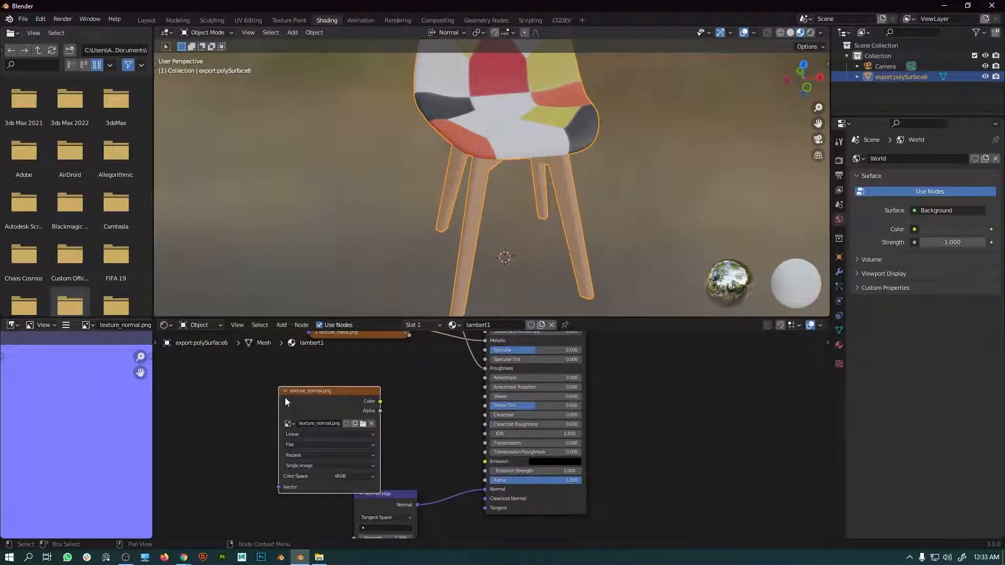
{"action": "left_click_drag", "start_coordinate": [311, 394], "coordinate": [296, 383]}
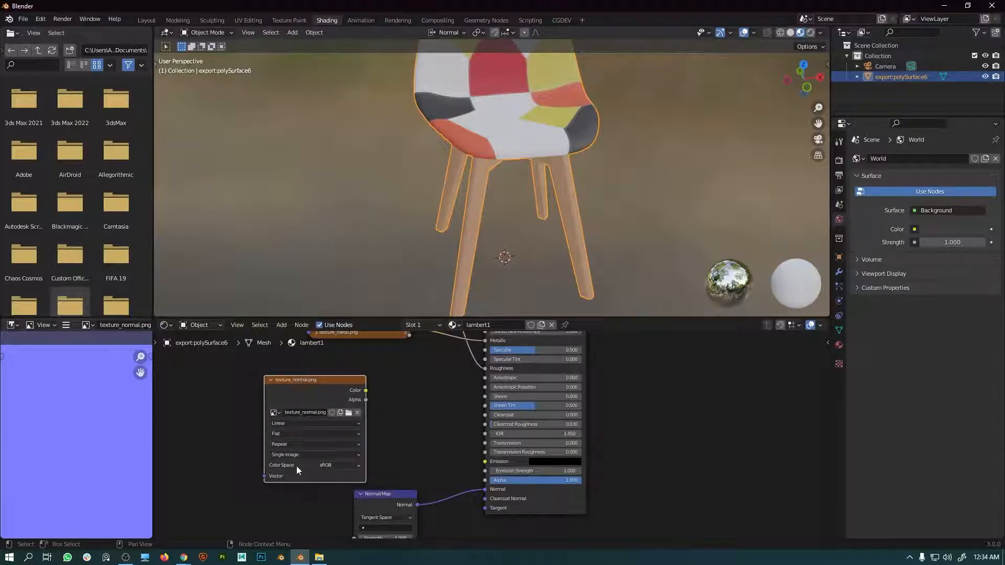
Set texture_normal.png's color space to Non-Color, move the node clear, and connect its color output to the Normal Map node's Color input
{"action": "left_click", "coordinate": [328, 466]}
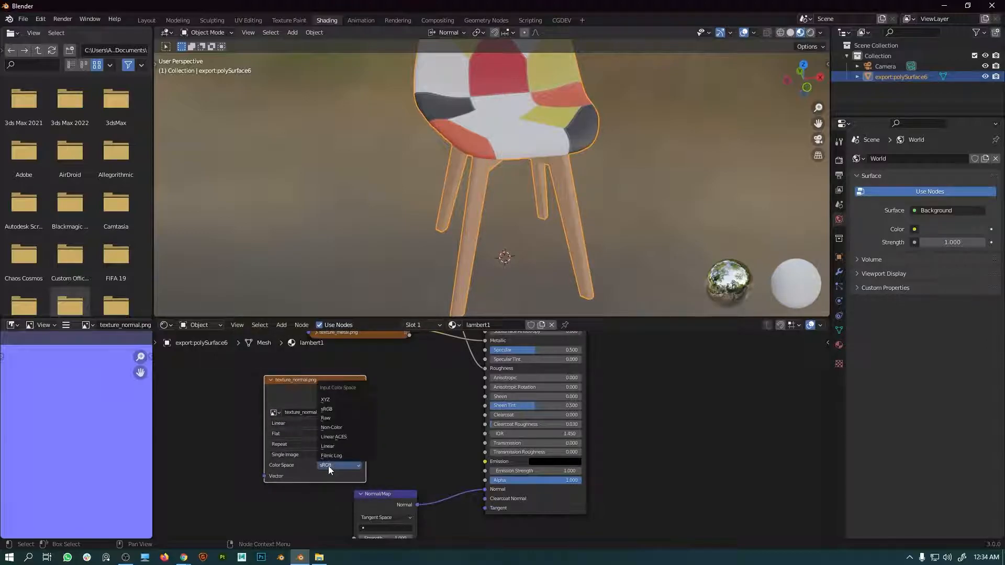
{"action": "left_click", "coordinate": [348, 429]}
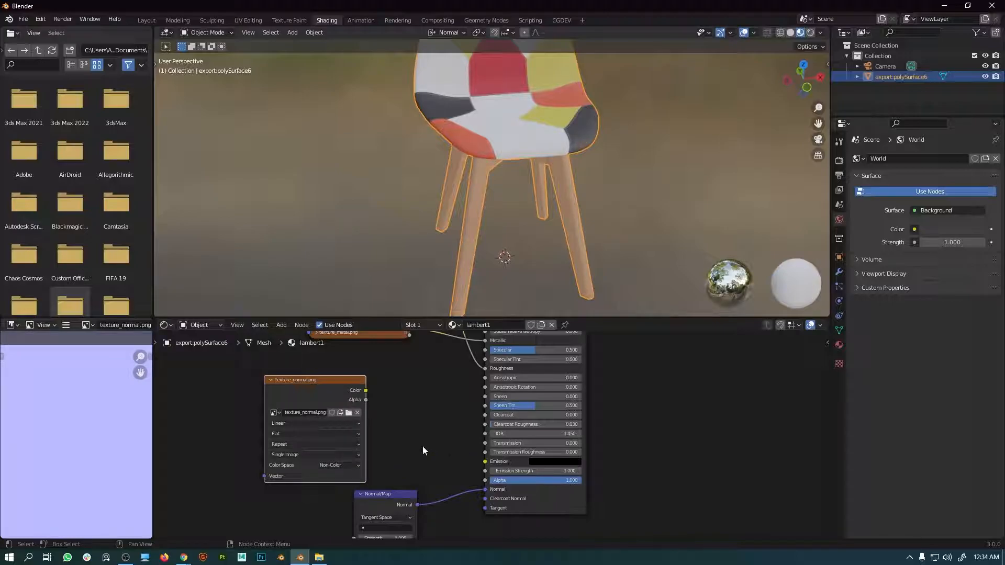
{"action": "middle_click_drag", "start_coordinate": [423, 445], "coordinate": [433, 417]}
{"action": "left_click_drag", "start_coordinate": [341, 353], "coordinate": [266, 409]}
{"action": "middle_click_drag", "start_coordinate": [266, 410], "coordinate": [278, 386]}
{"action": "left_click_drag", "start_coordinate": [318, 396], "coordinate": [387, 499]}
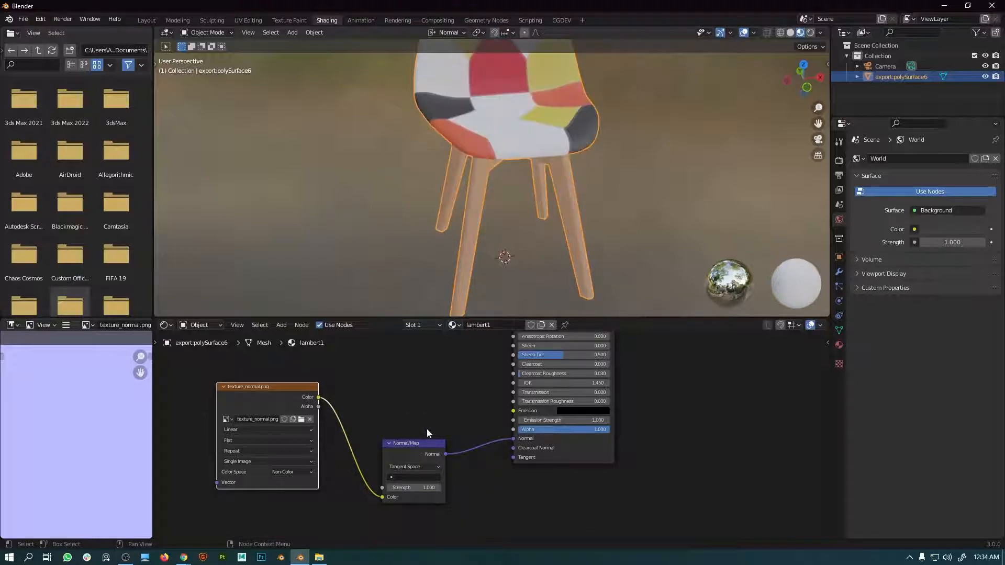
Return to the Layout workspace and show the camera view with Rendered viewport shading
{"action": "middle_click_drag", "start_coordinate": [569, 234], "coordinate": [572, 194]}
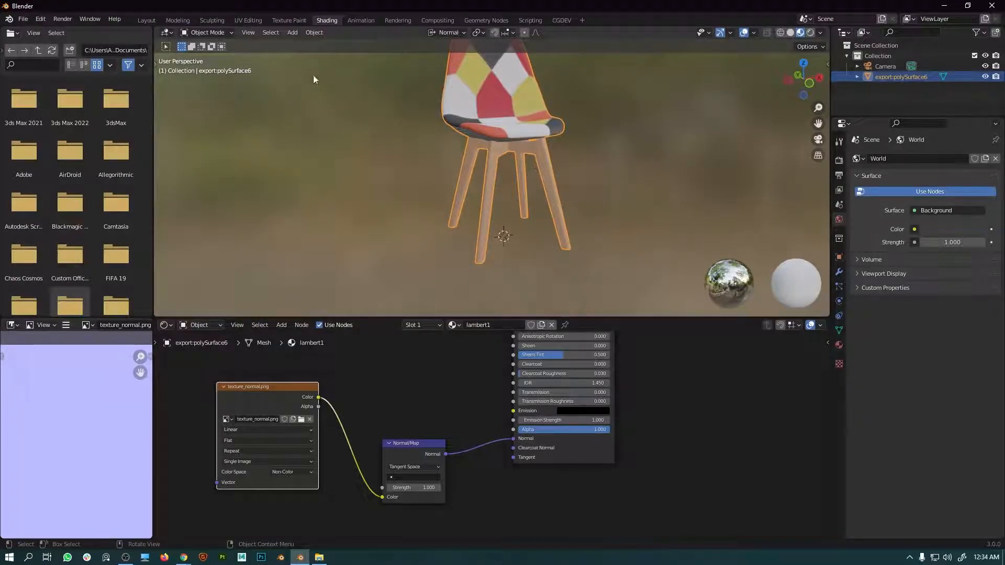
{"action": "left_click", "coordinate": [144, 20]}
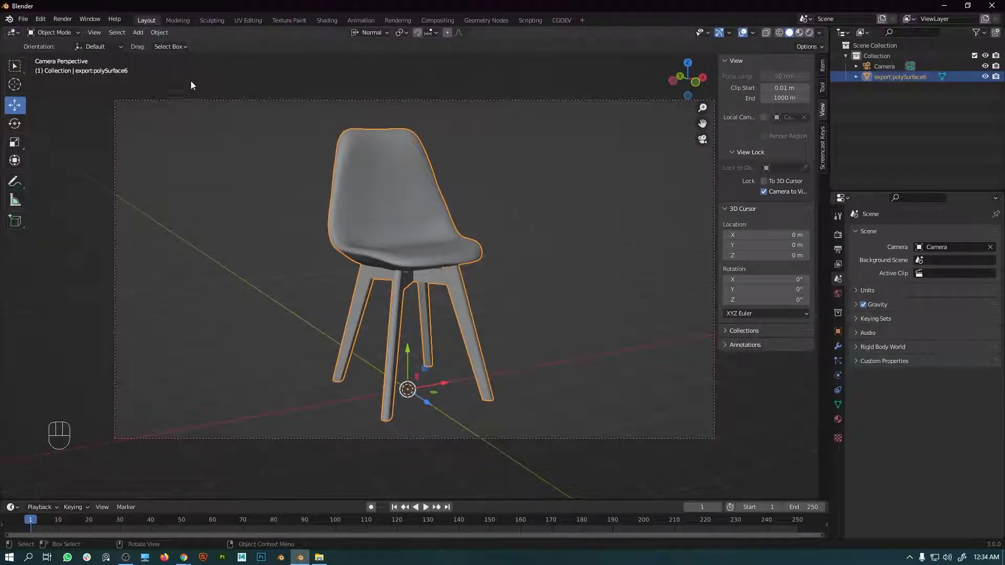
{"action": "left_click", "coordinate": [809, 33]}
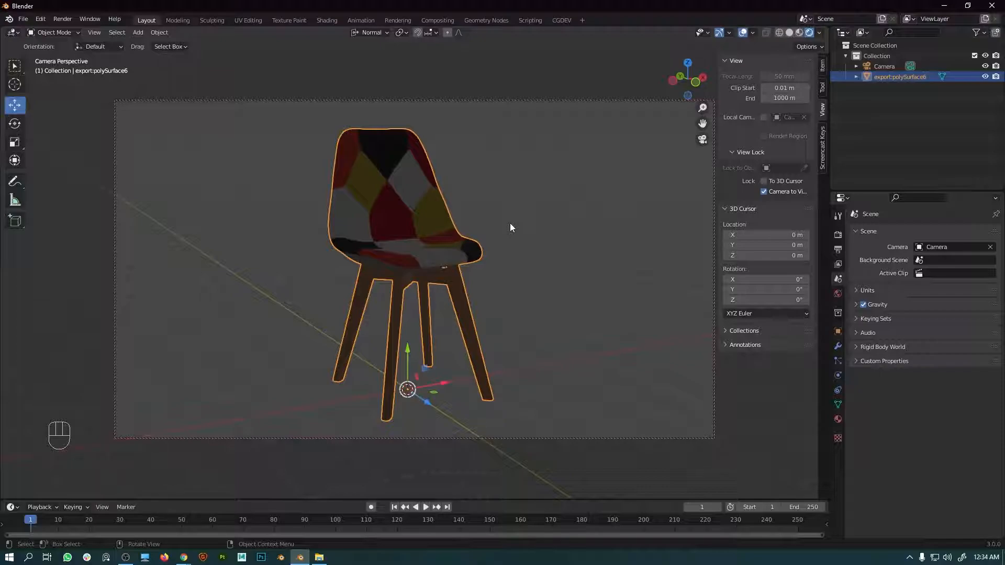
Switch to the Poly Haven site in the browser and open the Studio category of its HDRIs
{"action": "key", "text": "alt+Tab"}
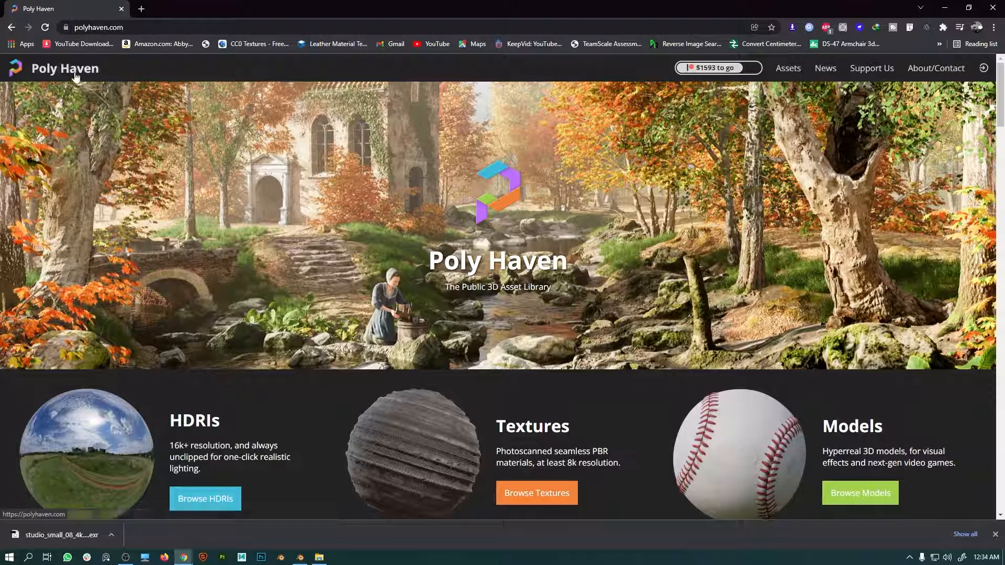
{"action": "scroll", "coordinate": [356, 193], "scroll_direction": "down", "scroll_amount": 2}
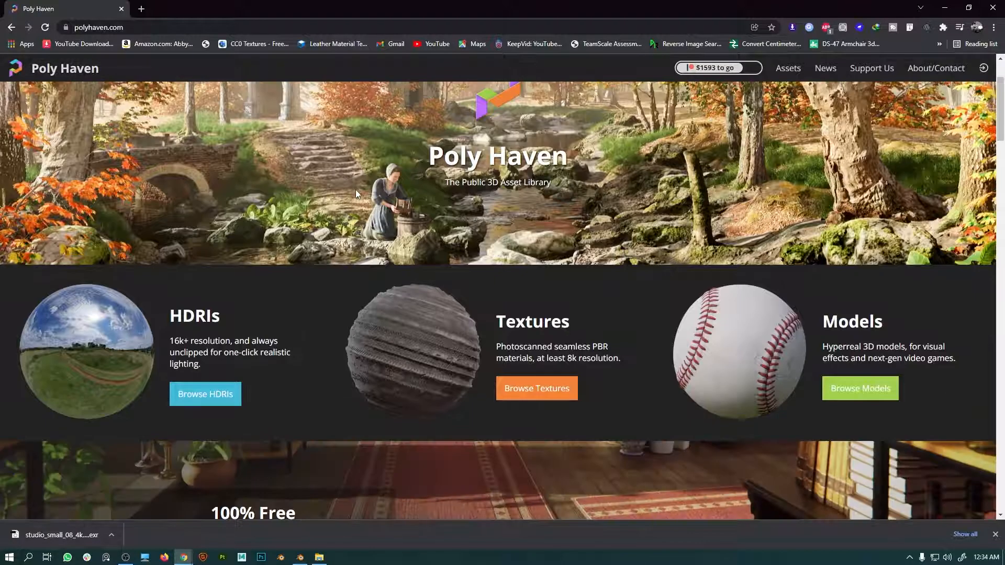
{"action": "left_click", "coordinate": [211, 401]}
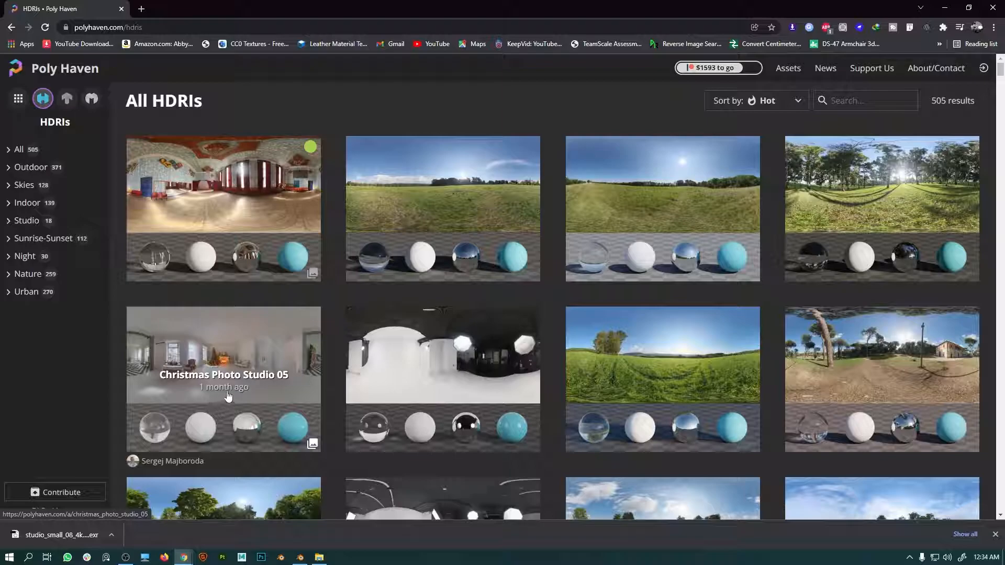
{"action": "left_click", "coordinate": [31, 225]}
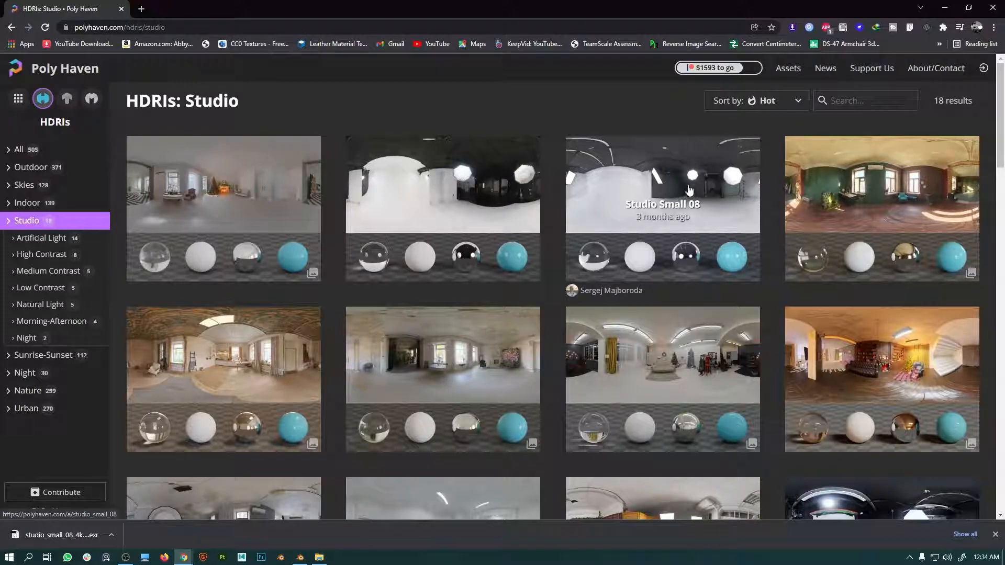
Download the Studio Small 08 HDRI as a 4K EXR, then close the downloads bar and minimize the browser to return to Blender
{"action": "left_click", "coordinate": [667, 170]}
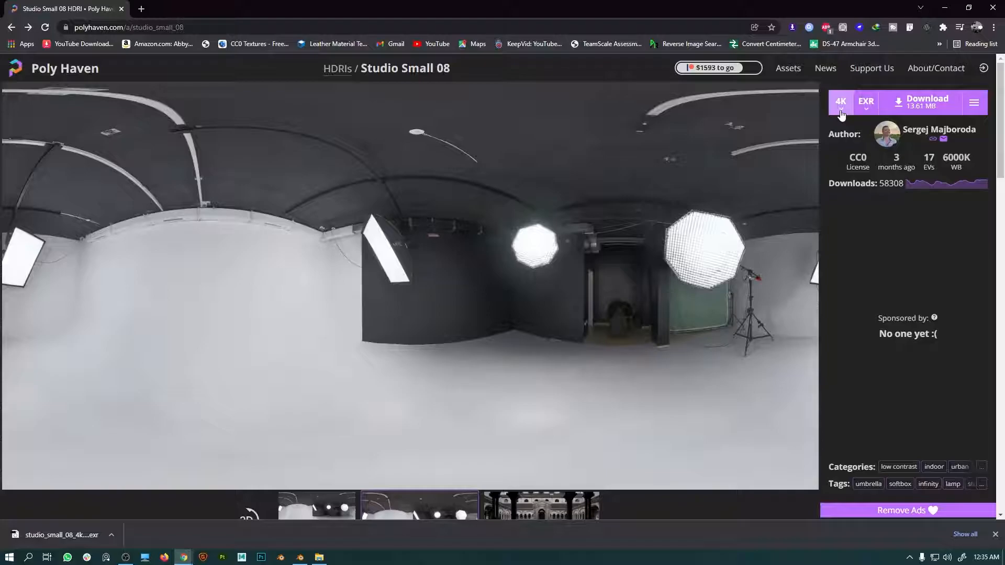
{"action": "left_click", "coordinate": [929, 106]}
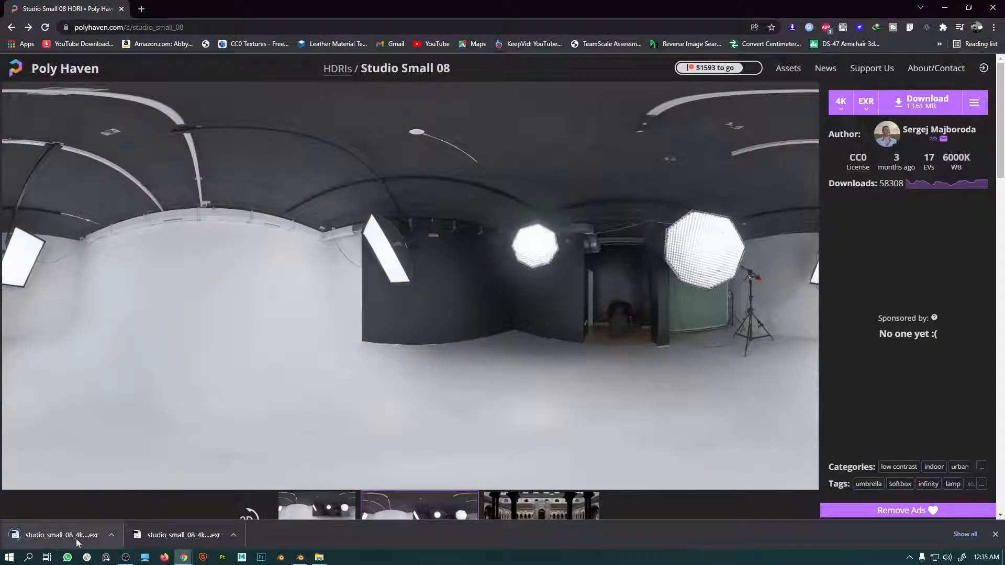
{"action": "left_click", "coordinate": [994, 535]}
{"action": "left_click", "coordinate": [945, 8]}
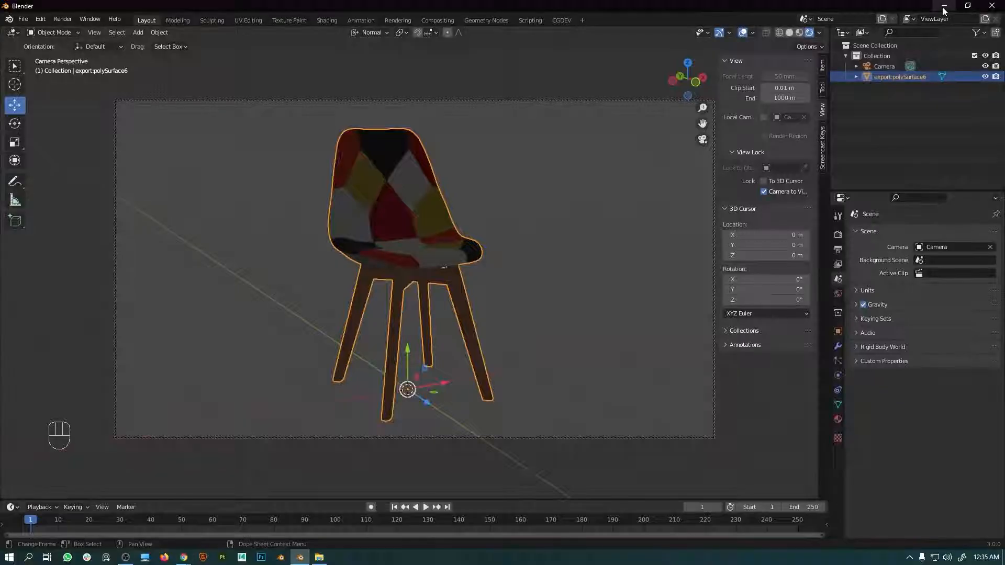
Open the Shading workspace and display the World node tree in the shader editor with all its nodes in view
{"action": "left_click", "coordinate": [320, 21]}
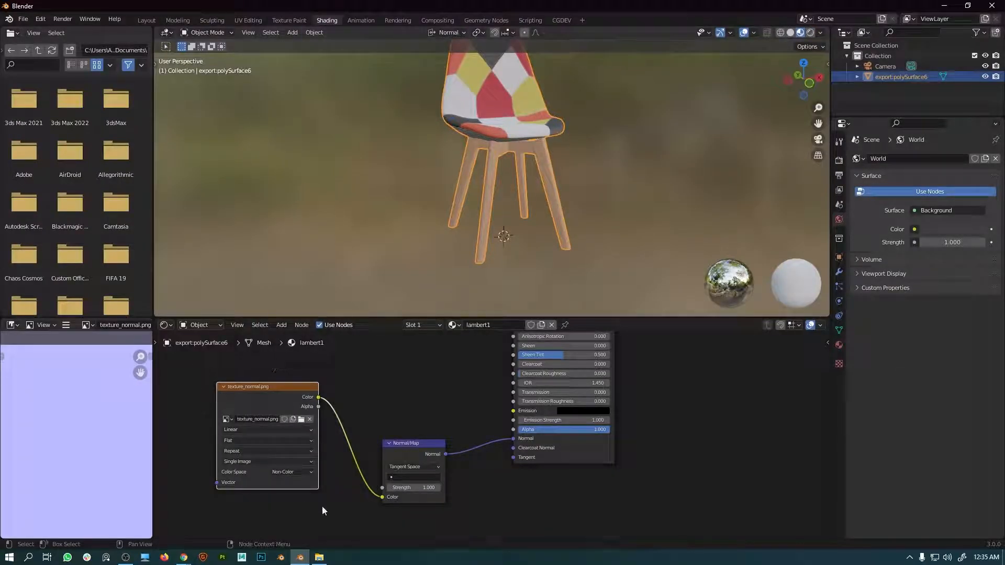
{"action": "left_click", "coordinate": [212, 325]}
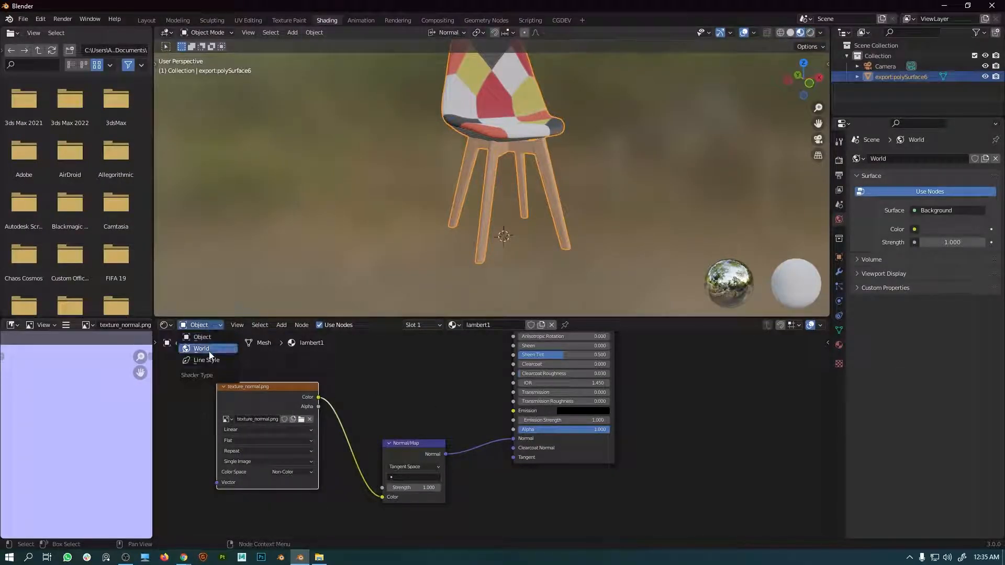
{"action": "left_click", "coordinate": [204, 349]}
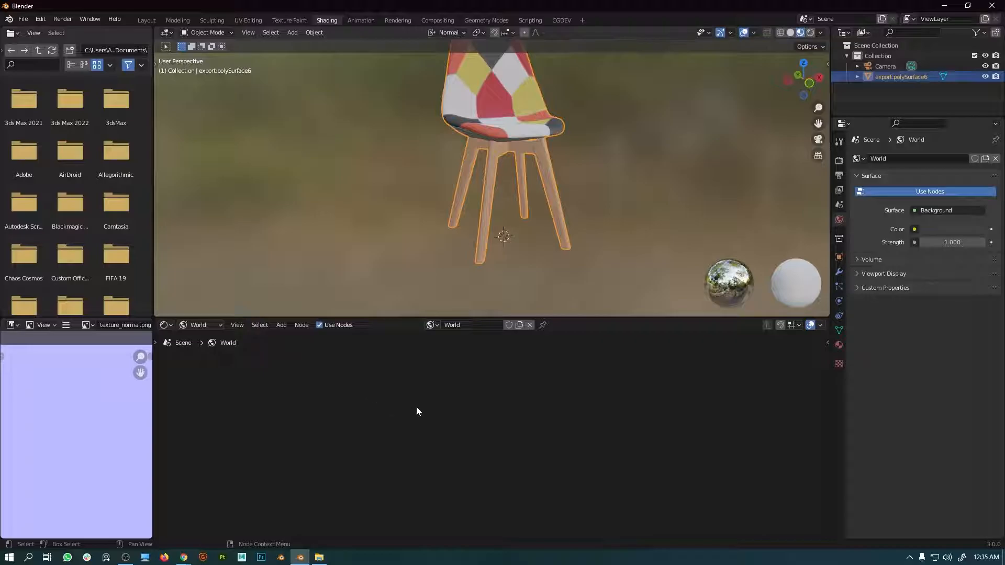
{"action": "key", "text": "Home"}
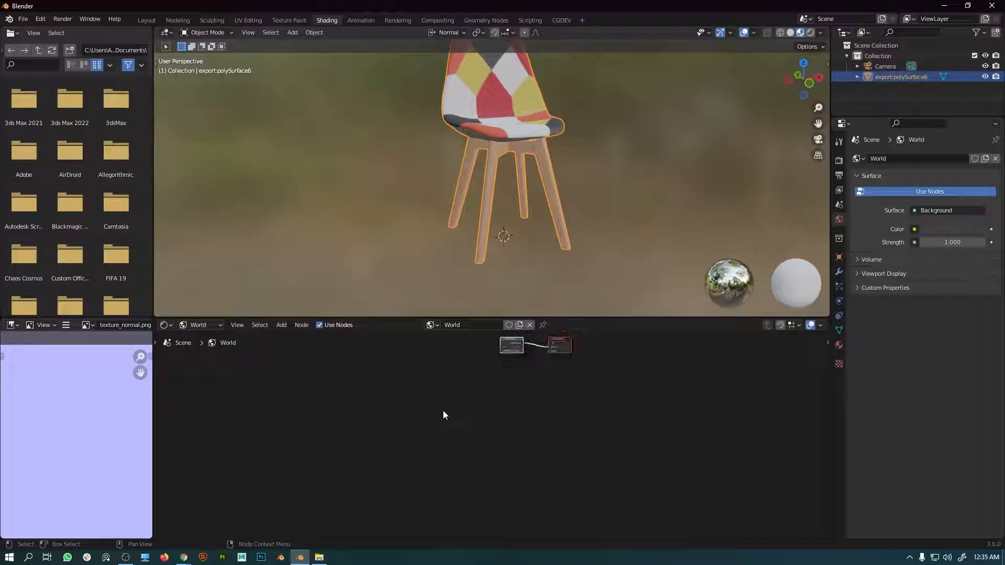
Add an Environment Texture node beside the Background node and connect its color output to the Background's Color input
{"action": "key", "text": "shift+a"}
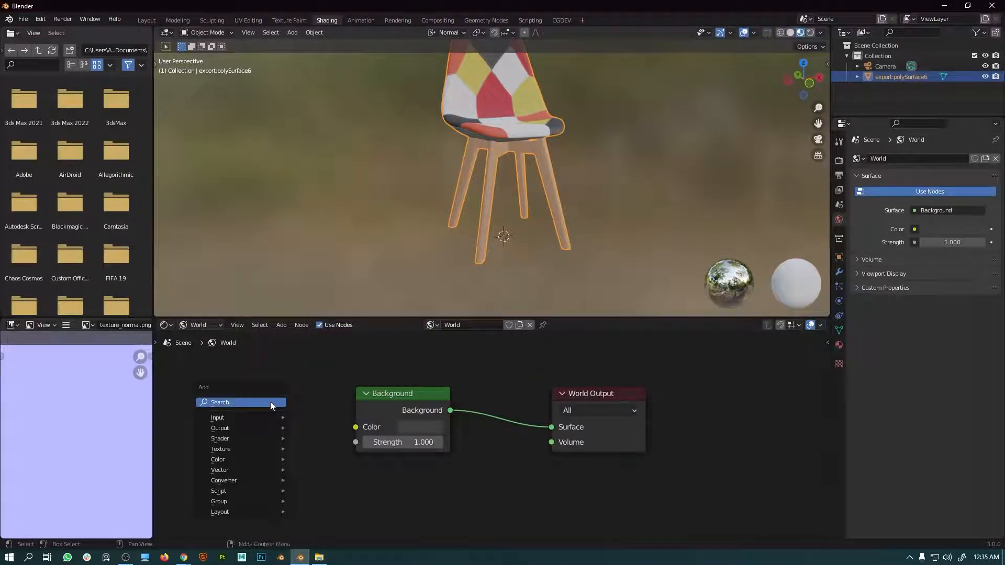
{"action": "left_click", "coordinate": [247, 402]}
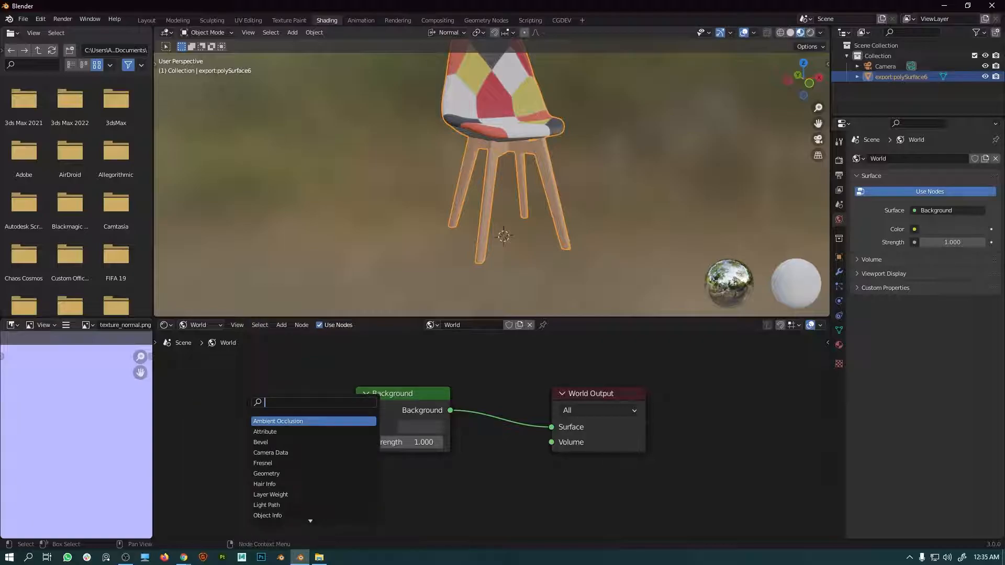
{"action": "type", "text": "ENV"}
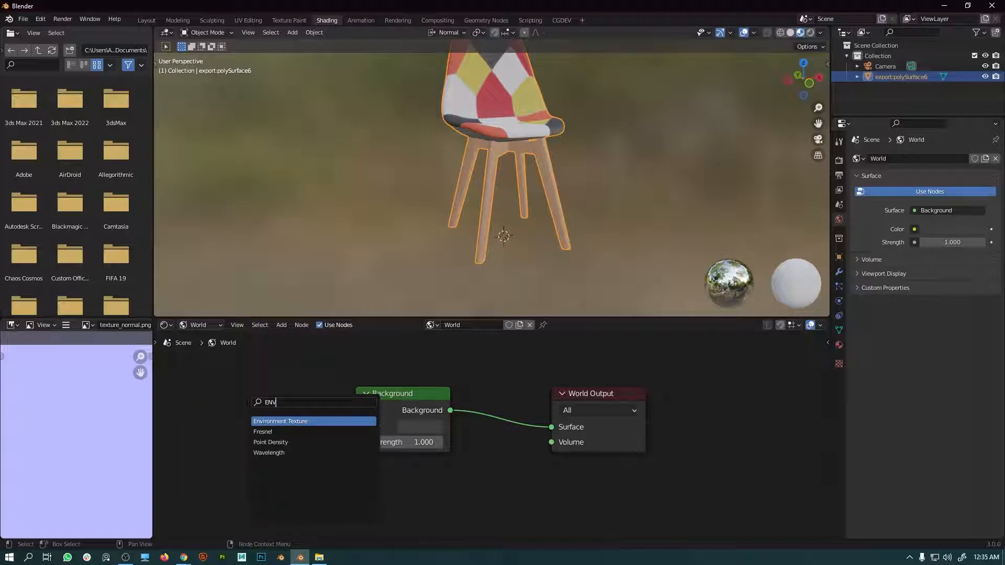
{"action": "left_click", "coordinate": [280, 422]}
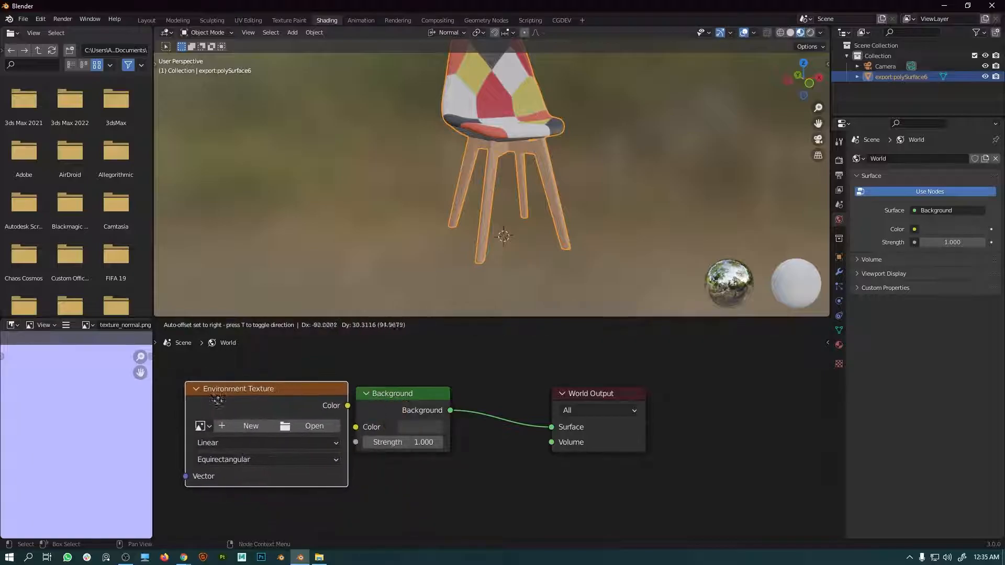
{"action": "left_click", "coordinate": [203, 395]}
{"action": "middle_click_drag", "start_coordinate": [395, 466], "coordinate": [450, 468]}
{"action": "left_click_drag", "start_coordinate": [385, 402], "coordinate": [409, 428]}
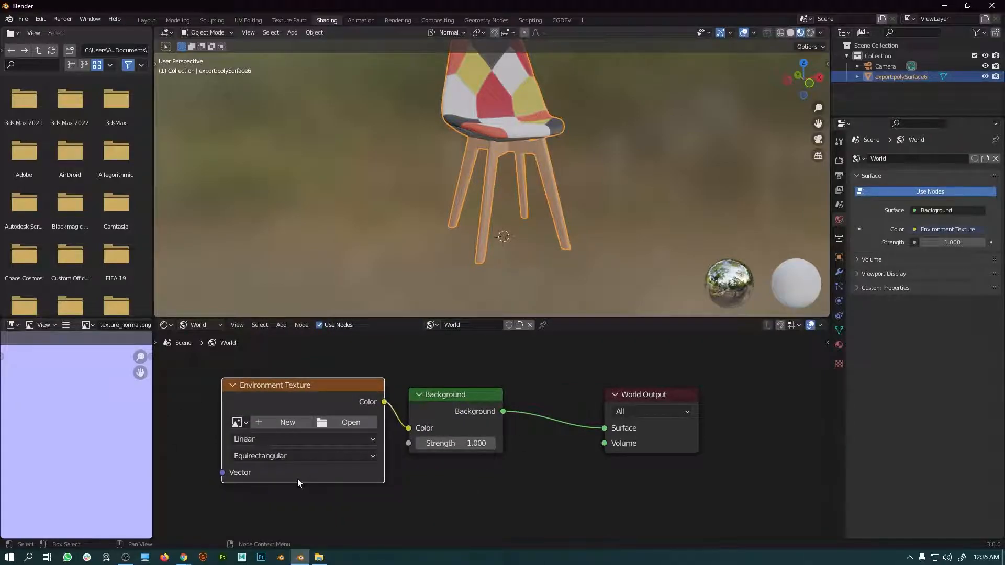
Load HDRI STUDIO.exr from the P: drive's HDRI IMAGES folder into the Environment Texture, and move the Background node slightly away from it
{"action": "left_click", "coordinate": [347, 423]}
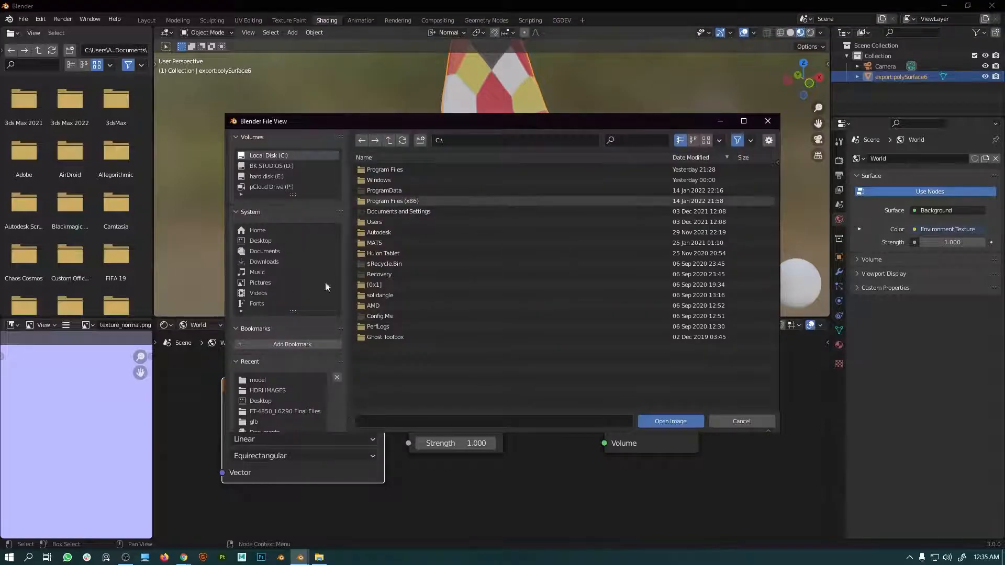
{"action": "left_click", "coordinate": [284, 186]}
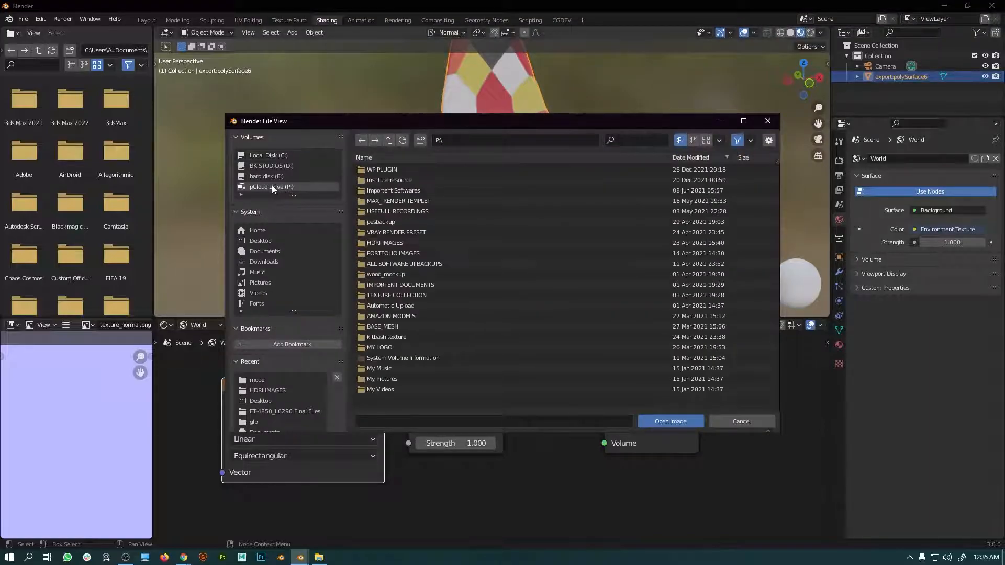
{"action": "double_click", "coordinate": [402, 243]}
{"action": "double_click", "coordinate": [406, 169]}
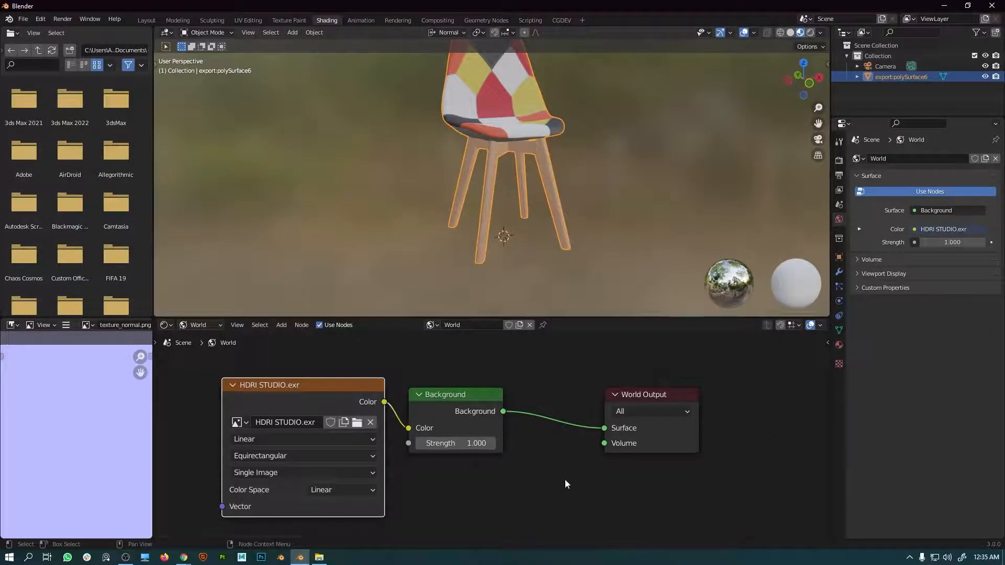
{"action": "mouse_move", "coordinate": [536, 481]}
{"action": "middle_mouse_down"}
{"action": "mouse_move", "coordinate": [558, 478]}
{"action": "mouse_move", "coordinate": [543, 477]}
{"action": "middle_mouse_up"}
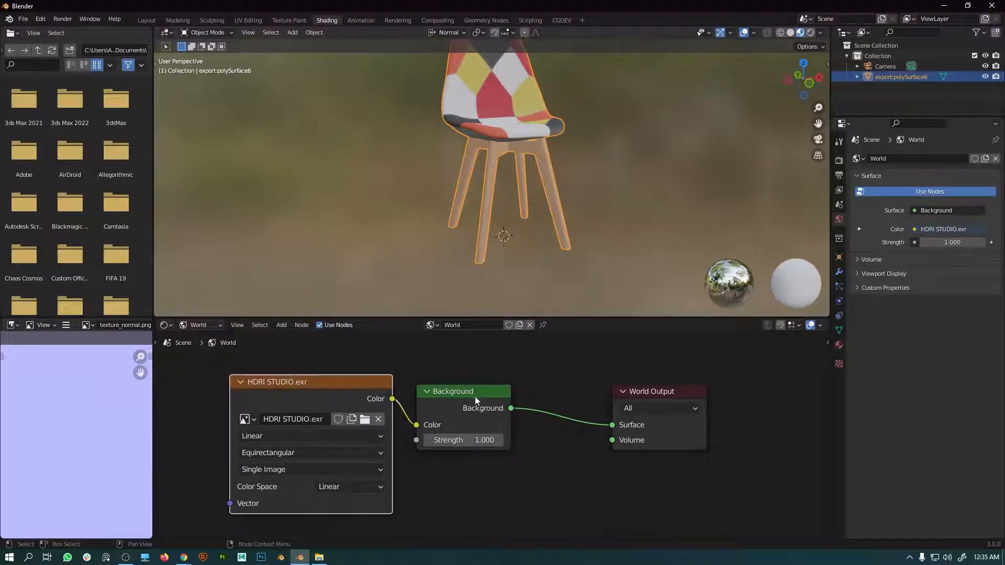
{"action": "left_click_drag", "start_coordinate": [472, 396], "coordinate": [496, 398]}
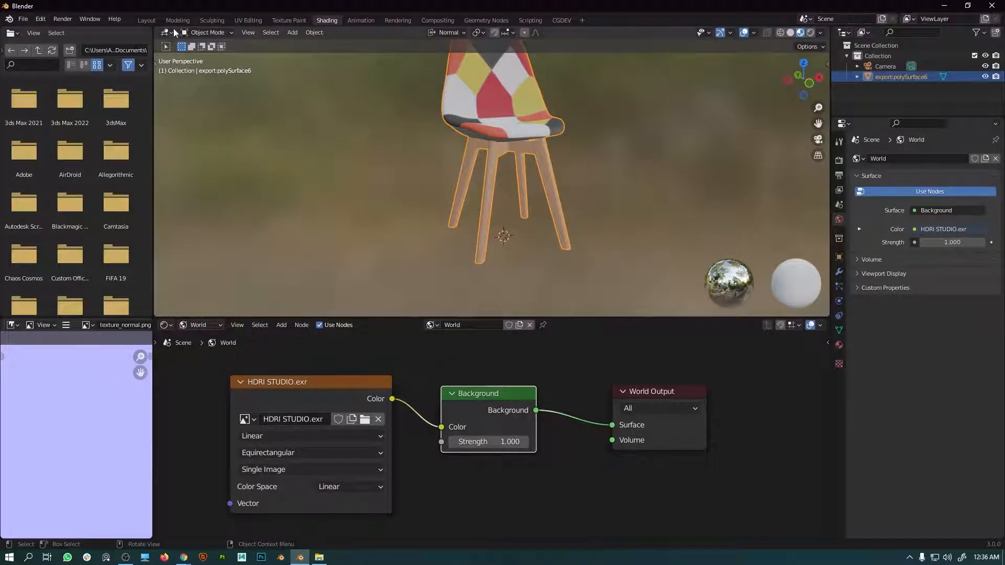
Return to the Layout workspace, set the render engine to Cycles, and turn off the viewport overlays
{"action": "left_click", "coordinate": [146, 21]}
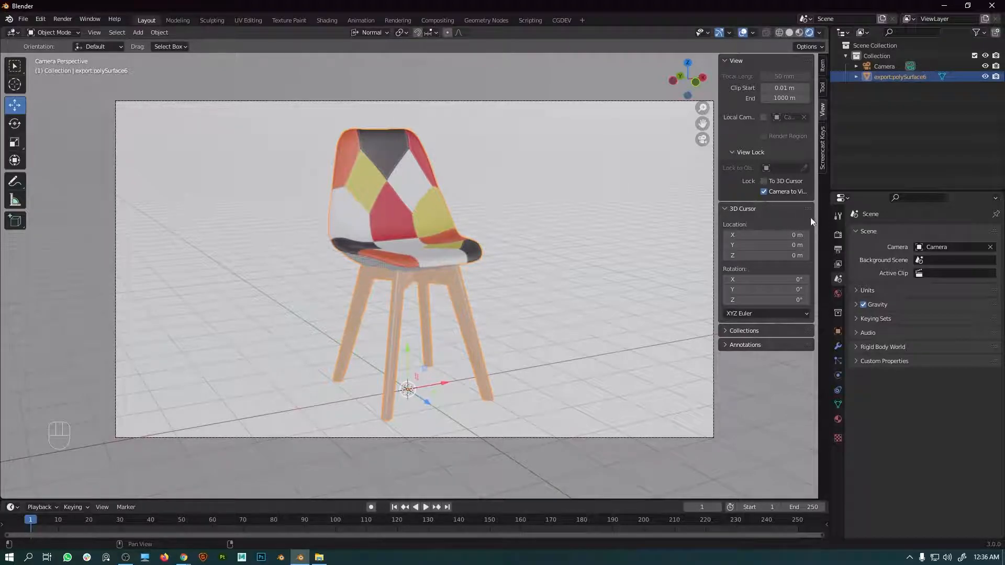
{"action": "left_click", "coordinate": [836, 237]}
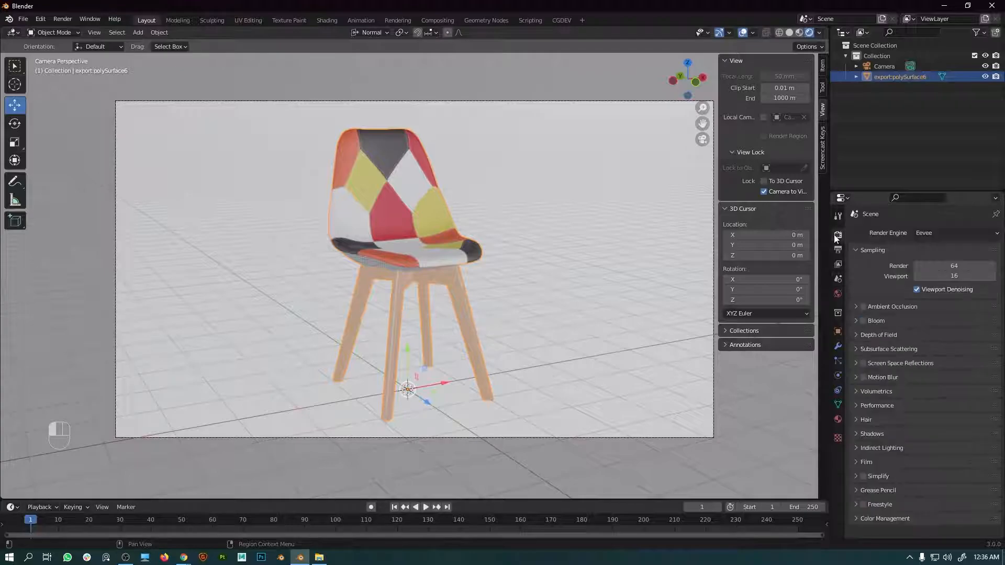
{"action": "left_click", "coordinate": [935, 235]}
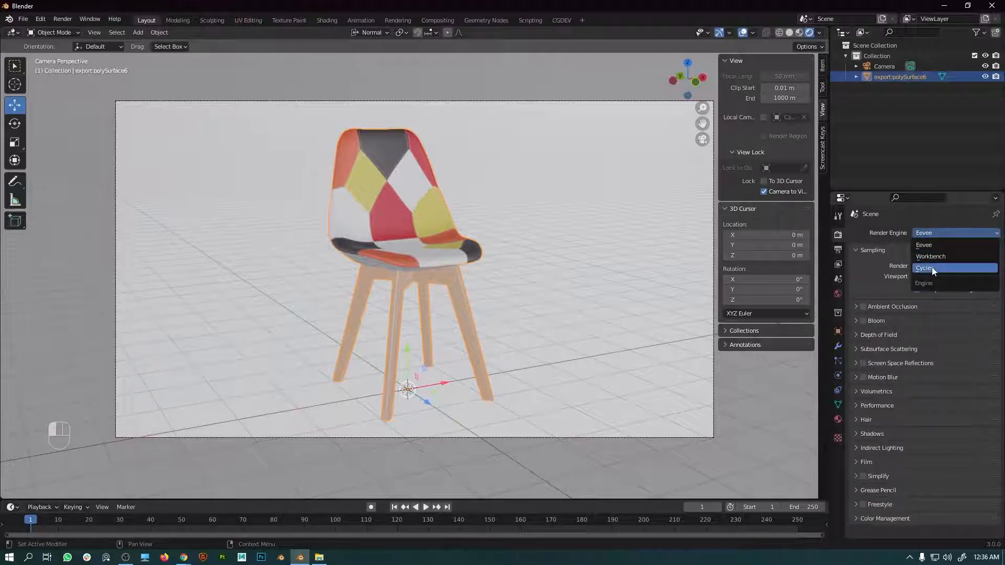
{"action": "left_click", "coordinate": [934, 269]}
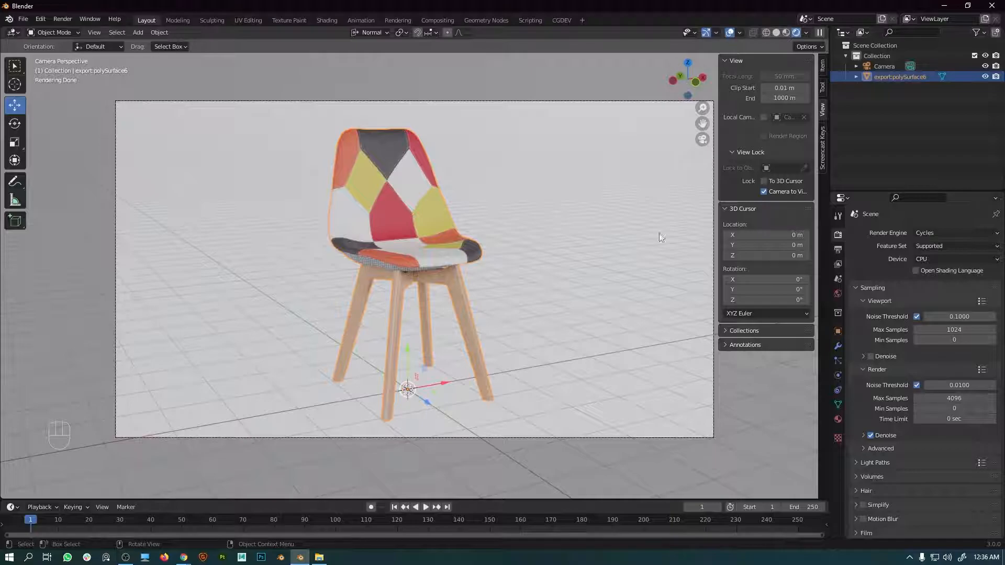
{"action": "left_click", "coordinate": [729, 32]}
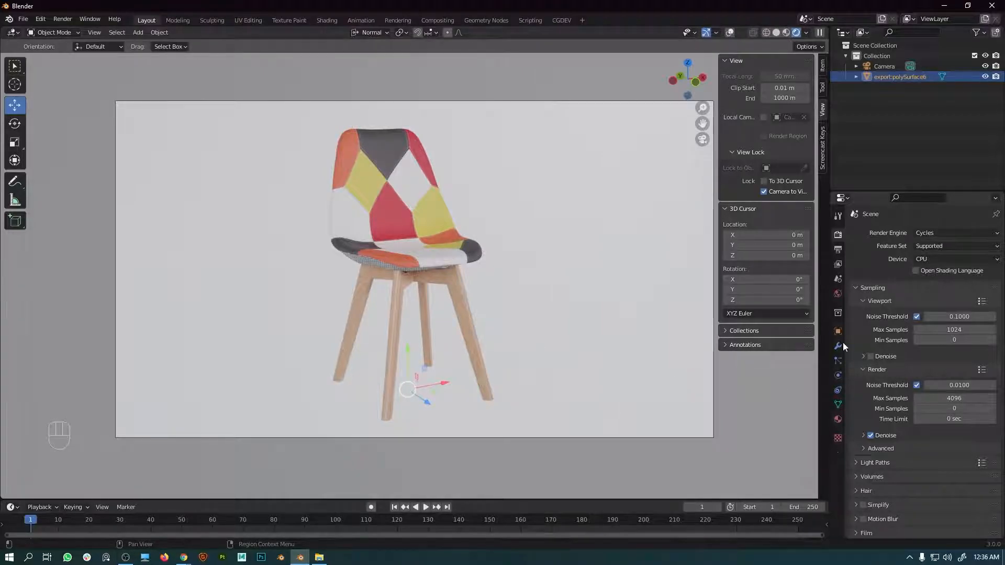
Set the output format's horizontal resolution to 4096 px
{"action": "left_click", "coordinate": [838, 251]}
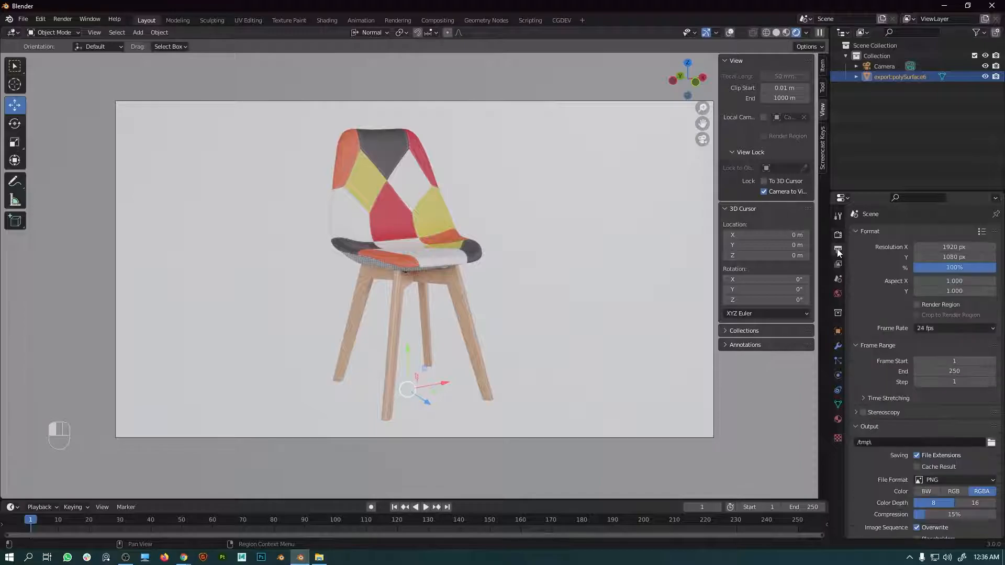
{"action": "left_click", "coordinate": [955, 247]}
{"action": "type", "text": "4096"}
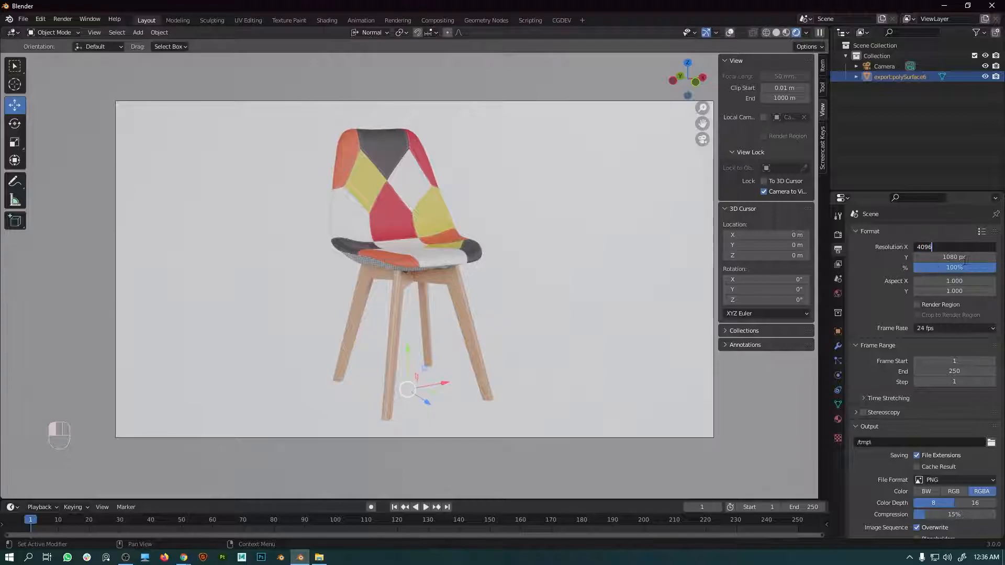
{"action": "key", "text": "Return"}
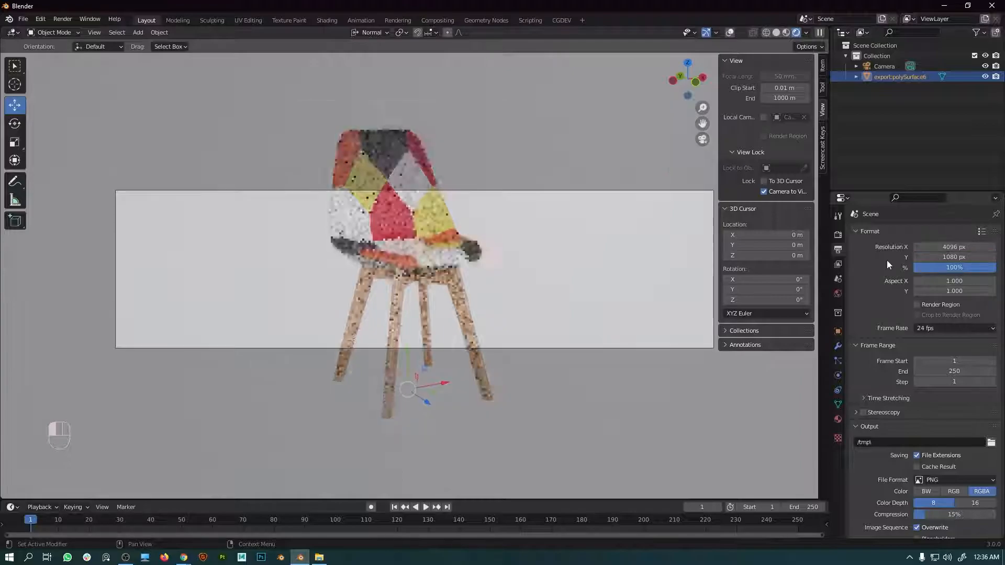
Set the output format's vertical resolution to 4096 px
{"action": "left_click", "coordinate": [950, 257]}
{"action": "type", "text": "4096"}
{"action": "key", "text": "Return"}
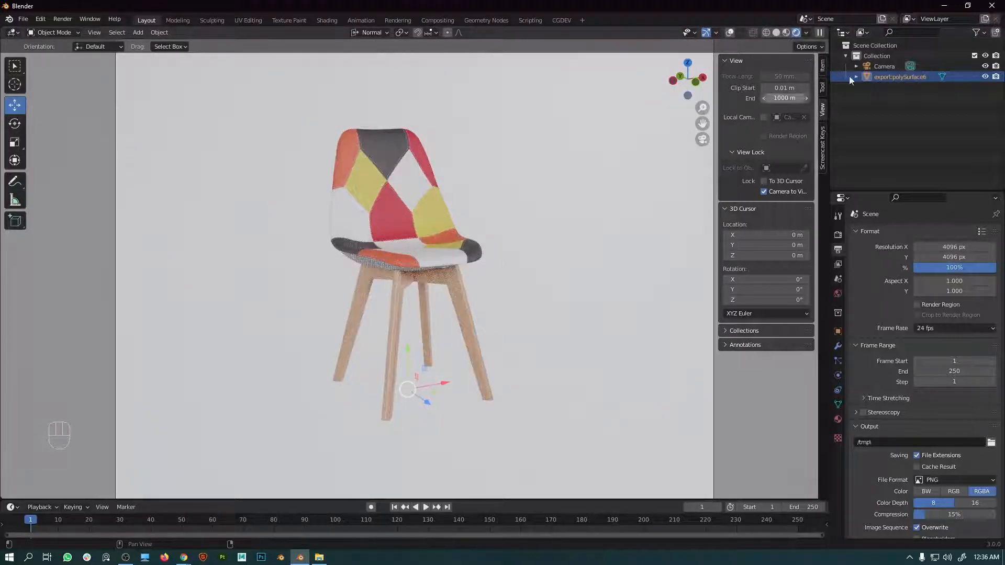
Make the camera orthographic with a scale of 7.1 and turn its locked view to face the chair's front
{"action": "left_click", "coordinate": [885, 65]}
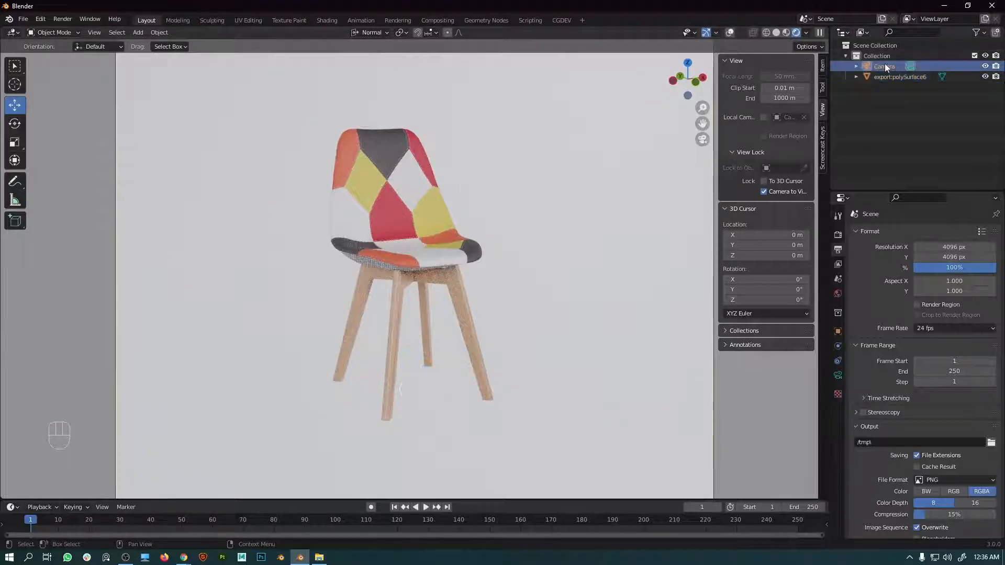
{"action": "left_click", "coordinate": [838, 376]}
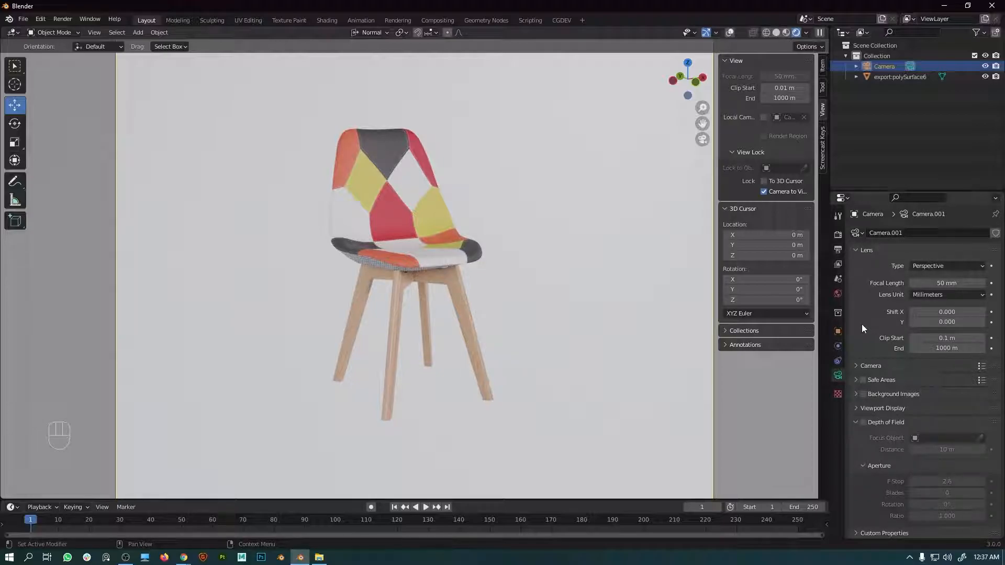
{"action": "left_click", "coordinate": [930, 266]}
{"action": "left_click", "coordinate": [933, 290]}
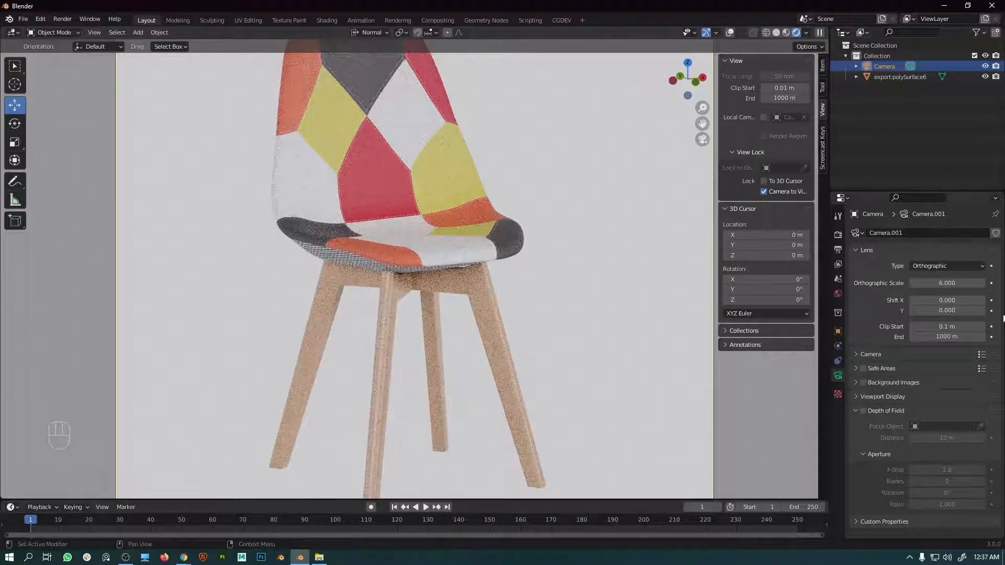
{"action": "left_click_drag", "start_coordinate": [947, 283], "coordinate": [982, 282]}
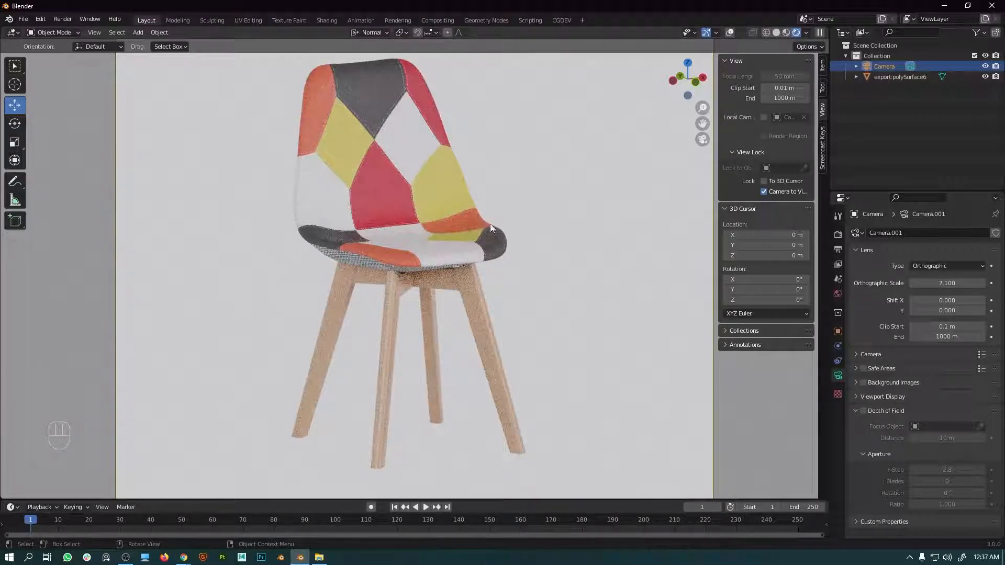
{"action": "middle_click_drag", "start_coordinate": [505, 250], "coordinate": [534, 255]}
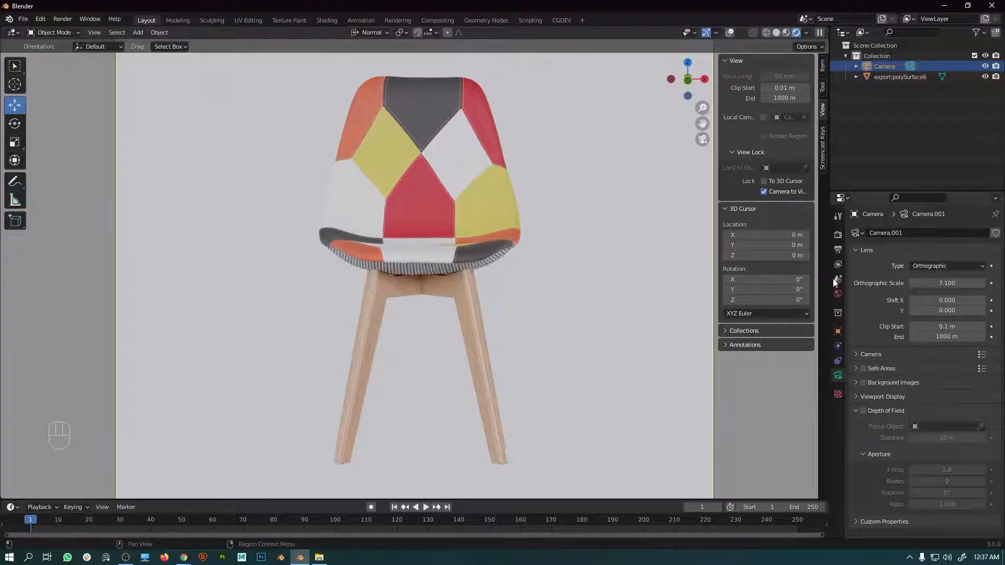
Enable a transparent film background in the Cycles render settings
{"action": "left_click", "coordinate": [837, 242]}
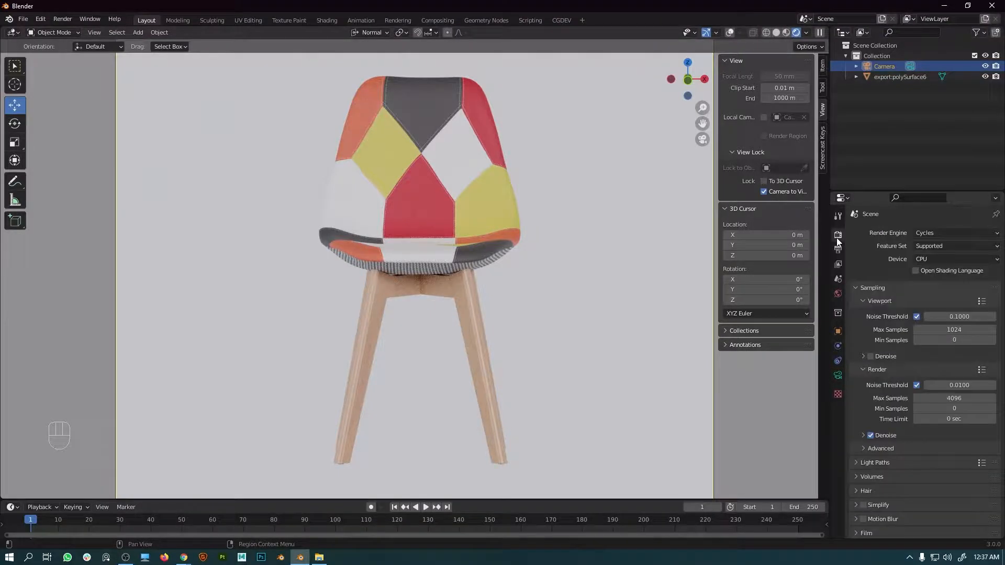
{"action": "left_click", "coordinate": [871, 463]}
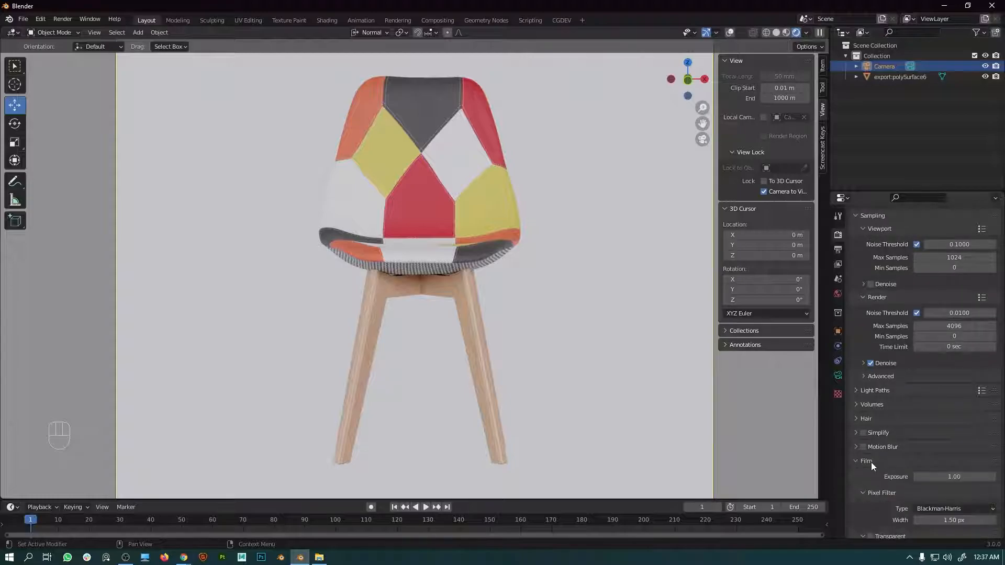
{"action": "scroll", "coordinate": [897, 474], "scroll_direction": "down", "scroll_amount": 3}
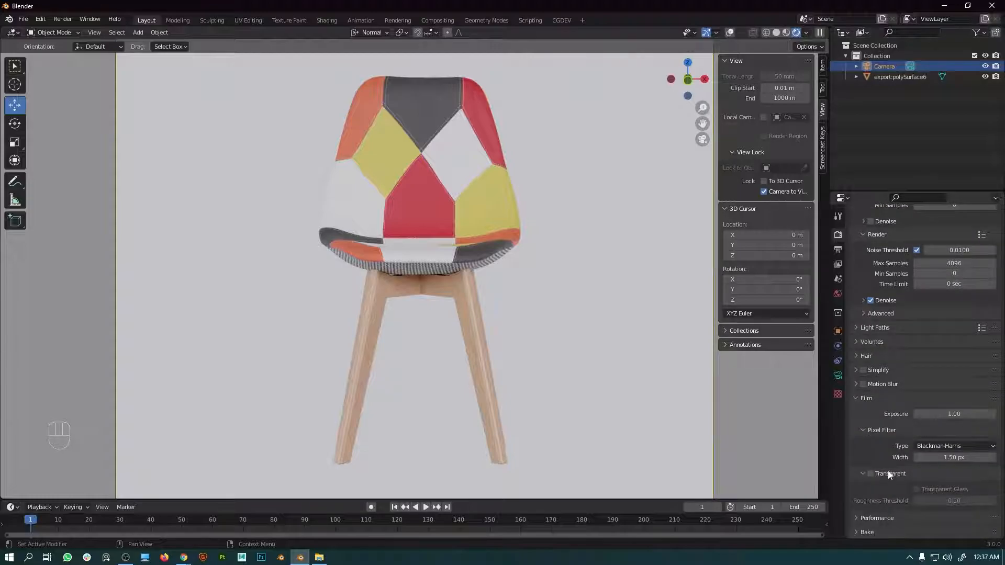
{"action": "left_click", "coordinate": [880, 475]}
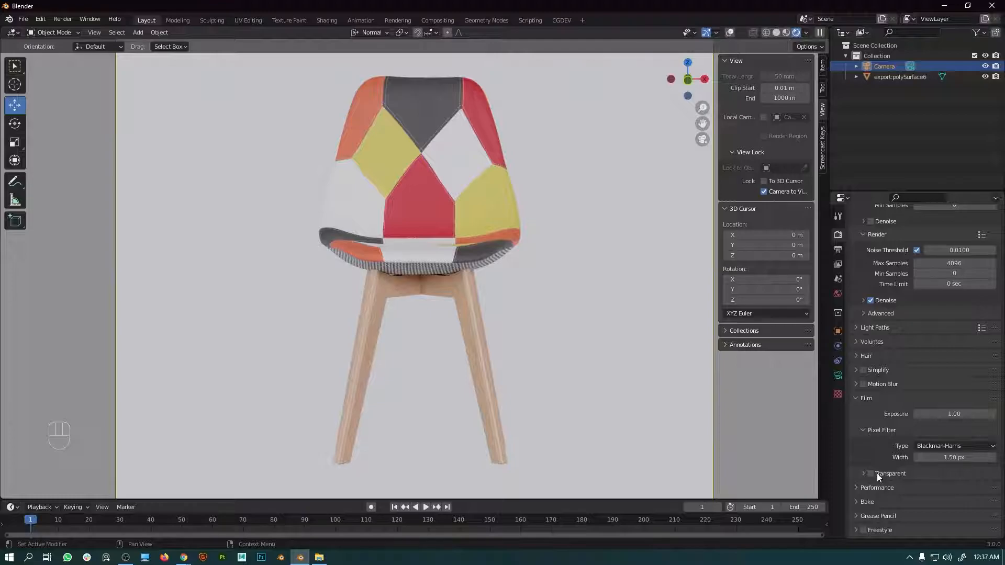
{"action": "left_click", "coordinate": [871, 474]}
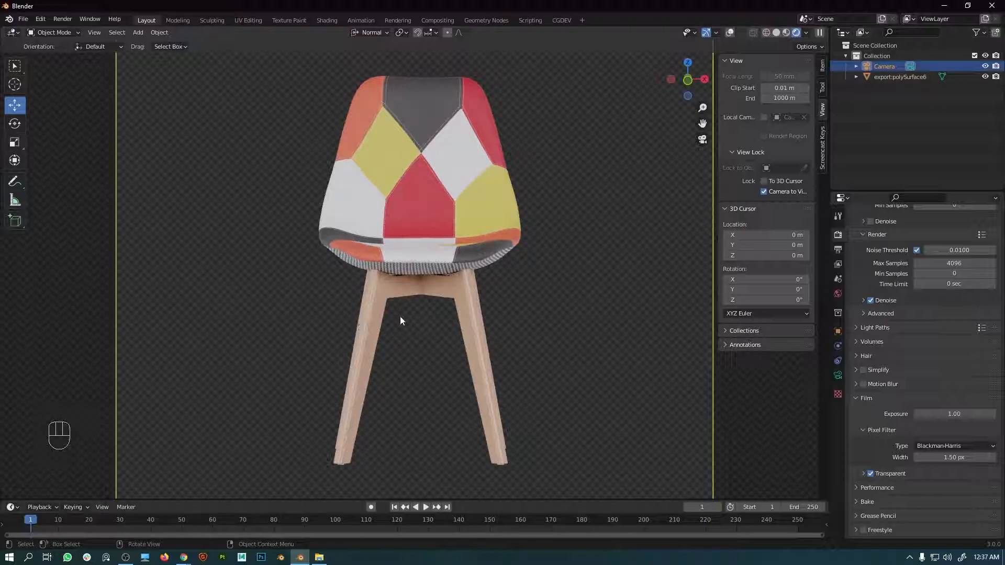
Set the color management look to High Contrast
{"action": "scroll", "coordinate": [935, 505], "scroll_direction": "down", "scroll_amount": 1}
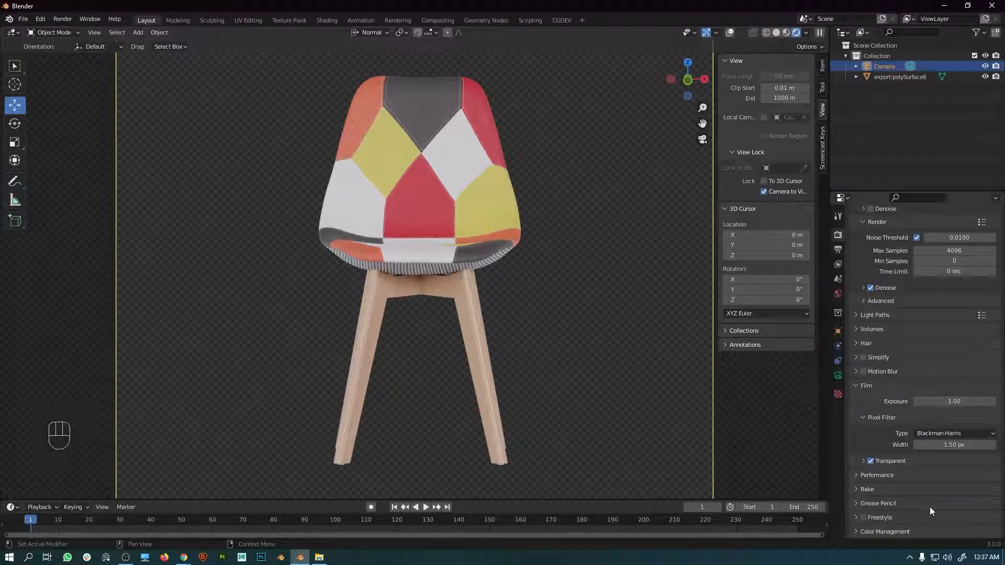
{"action": "left_click", "coordinate": [902, 532]}
{"action": "scroll", "coordinate": [912, 505], "scroll_direction": "down", "scroll_amount": 8}
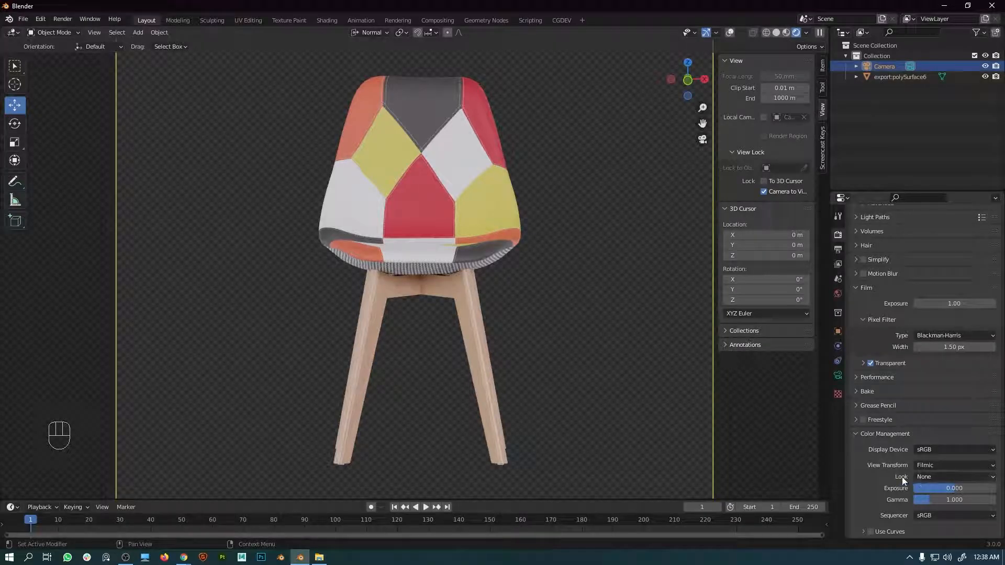
{"action": "left_click", "coordinate": [935, 477]}
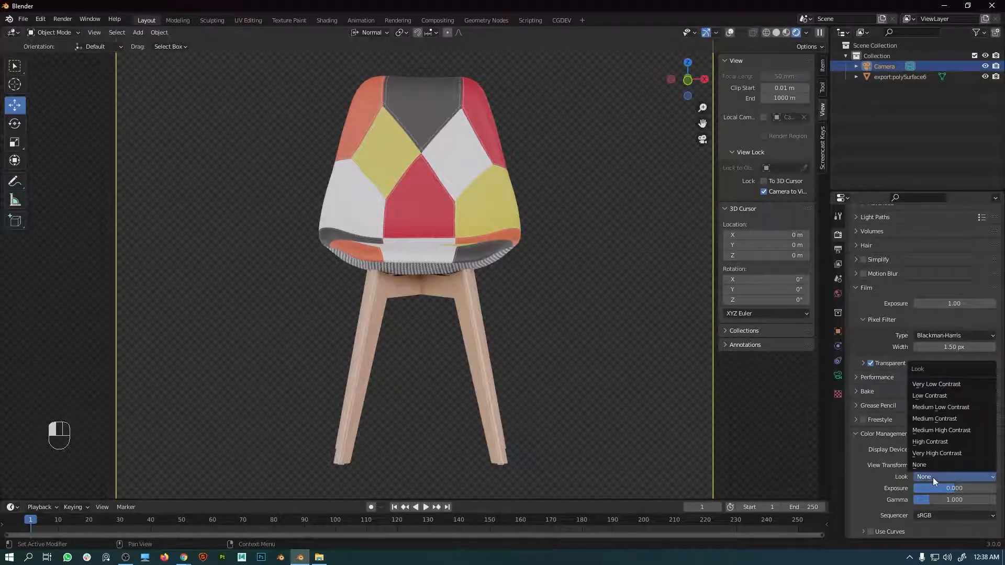
{"action": "left_click", "coordinate": [940, 442]}
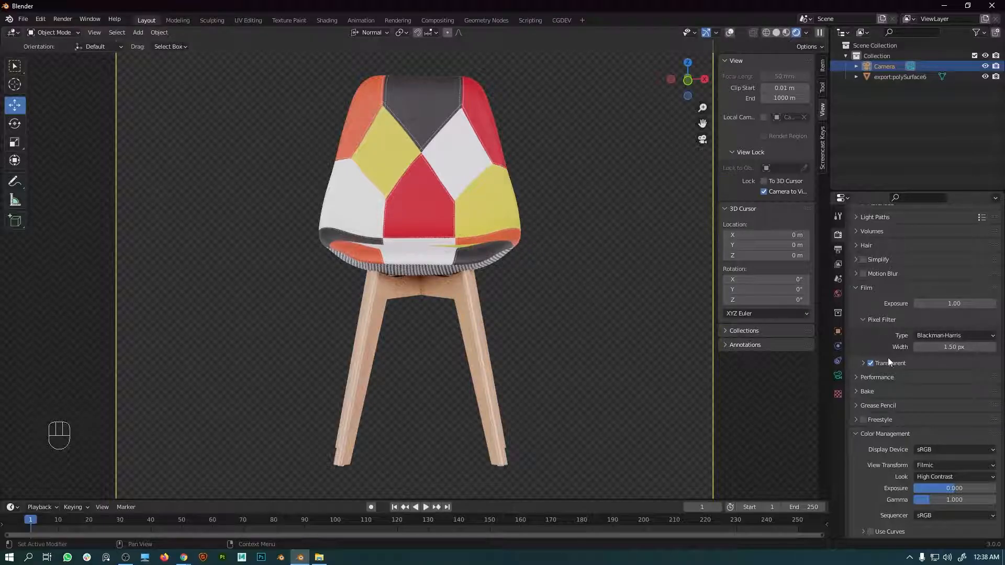
Set the final render's maximum samples to 20
{"action": "scroll", "coordinate": [889, 376], "scroll_direction": "up", "scroll_amount": 4}
{"action": "scroll", "coordinate": [889, 376], "scroll_direction": "up", "scroll_amount": 5}
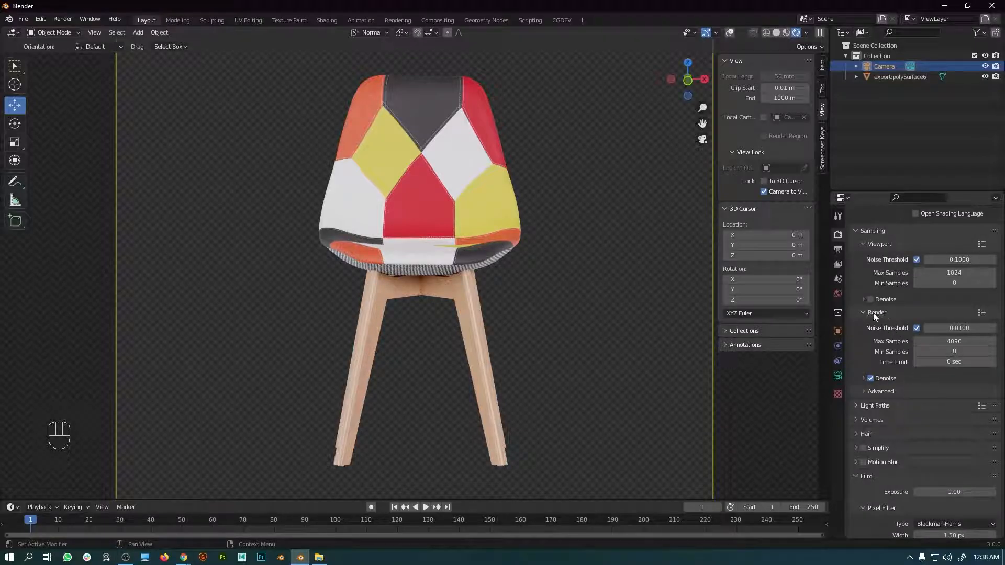
{"action": "left_click", "coordinate": [965, 341]}
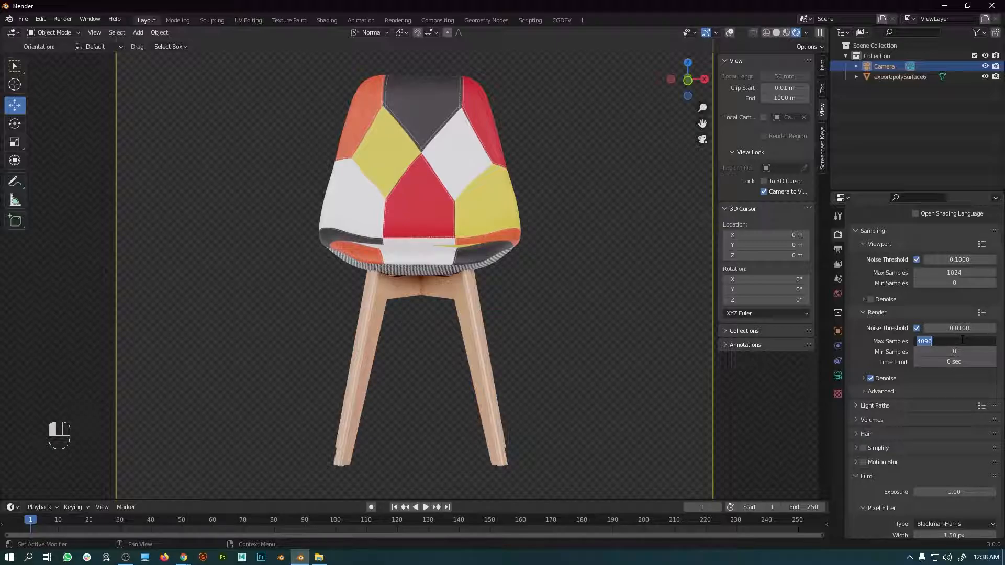
{"action": "type", "text": "20"}
{"action": "key", "text": "Return"}
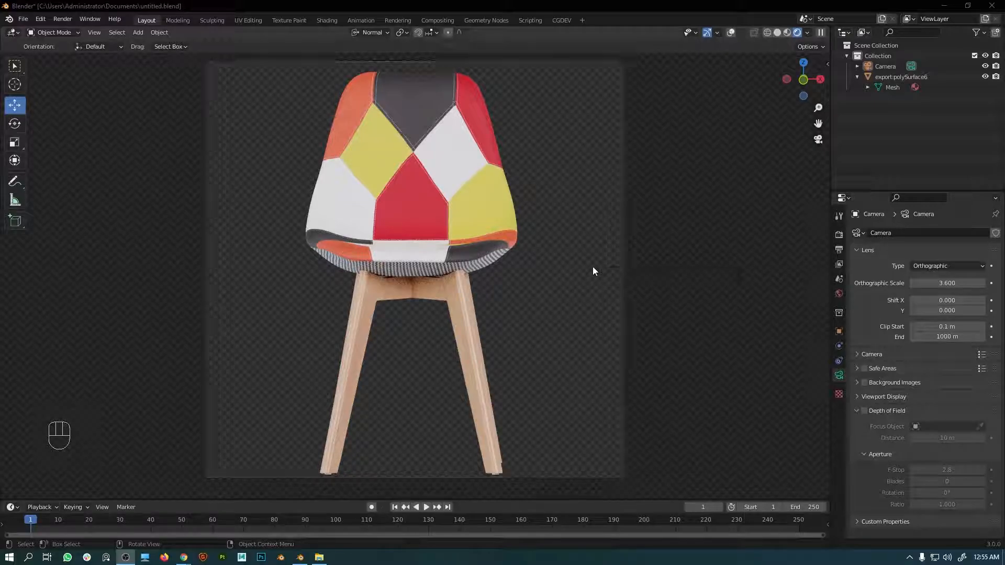
Render the current frame of the front-facing chair and fit the result in view
{"action": "key", "text": "F12"}
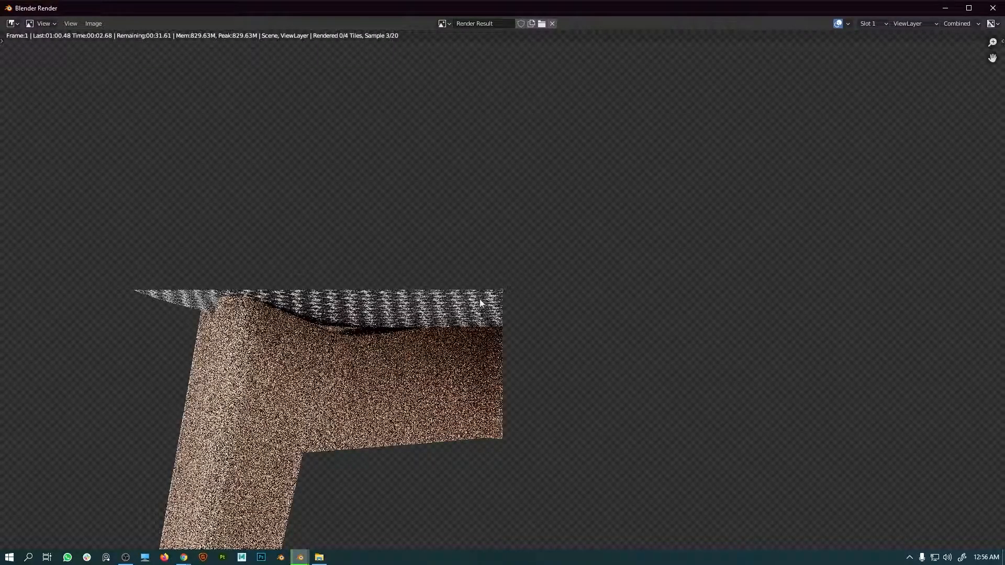
{"action": "scroll", "coordinate": [366, 333], "scroll_direction": "down", "scroll_amount": 2}
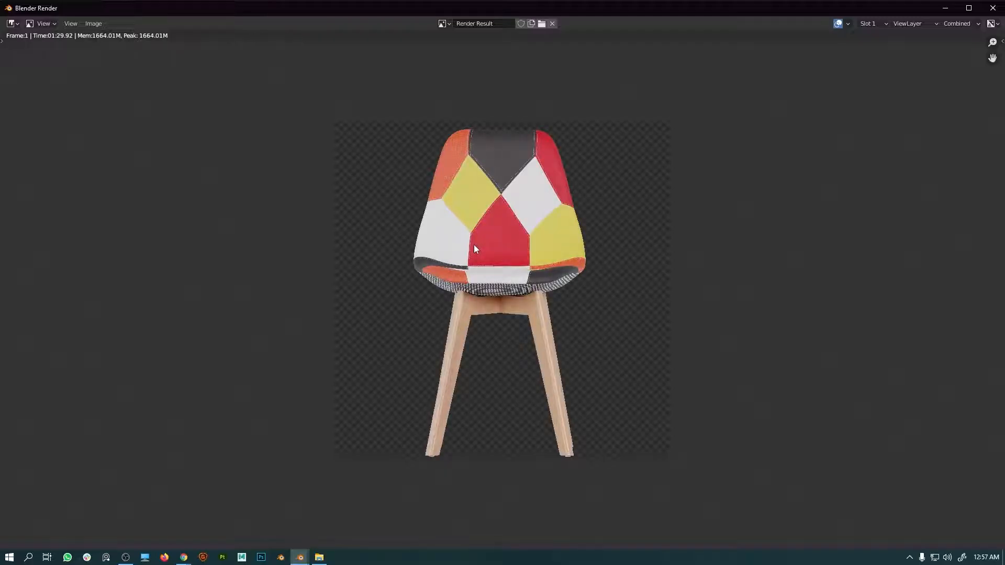
Examine the rendered chair up close, checking the patchwork backrest, the seat stitching, the underside fabric and the wooden legs
{"action": "scroll", "coordinate": [511, 231], "scroll_direction": "up", "scroll_amount": 5}
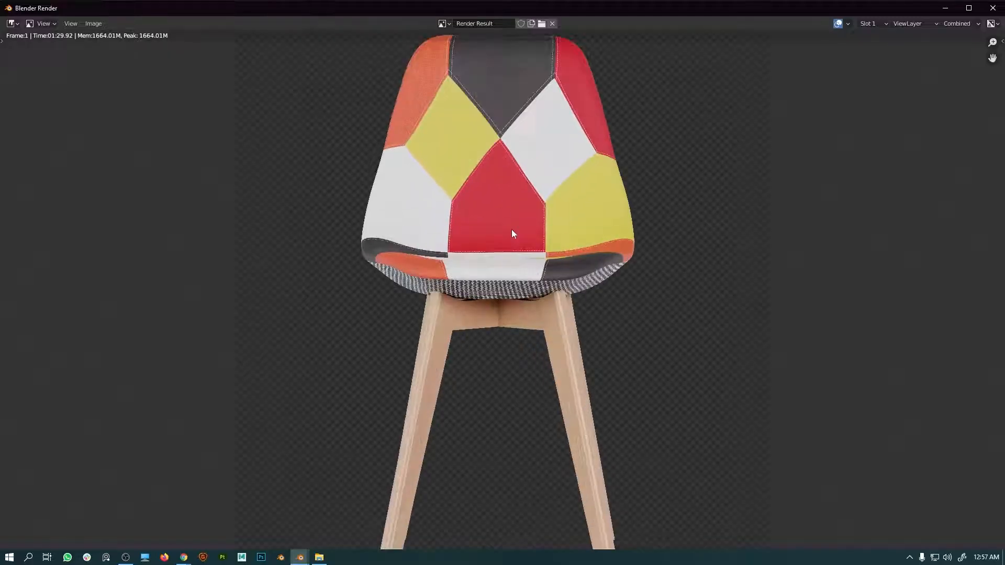
{"action": "scroll", "coordinate": [501, 191], "scroll_direction": "up", "scroll_amount": 1}
{"action": "scroll", "coordinate": [492, 231], "scroll_direction": "up", "scroll_amount": 1}
{"action": "scroll", "coordinate": [502, 209], "scroll_direction": "down", "scroll_amount": 1}
{"action": "scroll", "coordinate": [525, 172], "scroll_direction": "up", "scroll_amount": 1}
{"action": "middle_click_drag", "start_coordinate": [523, 168], "coordinate": [509, 284]}
{"action": "middle_click_drag", "start_coordinate": [576, 54], "coordinate": [509, 179]}
{"action": "scroll", "coordinate": [407, 147], "scroll_direction": "up", "scroll_amount": 2}
{"action": "scroll", "coordinate": [407, 147], "scroll_direction": "down", "scroll_amount": 3}
{"action": "middle_click_drag", "start_coordinate": [488, 331], "coordinate": [504, 120]}
{"action": "middle_click_drag", "start_coordinate": [556, 271], "coordinate": [567, 238]}
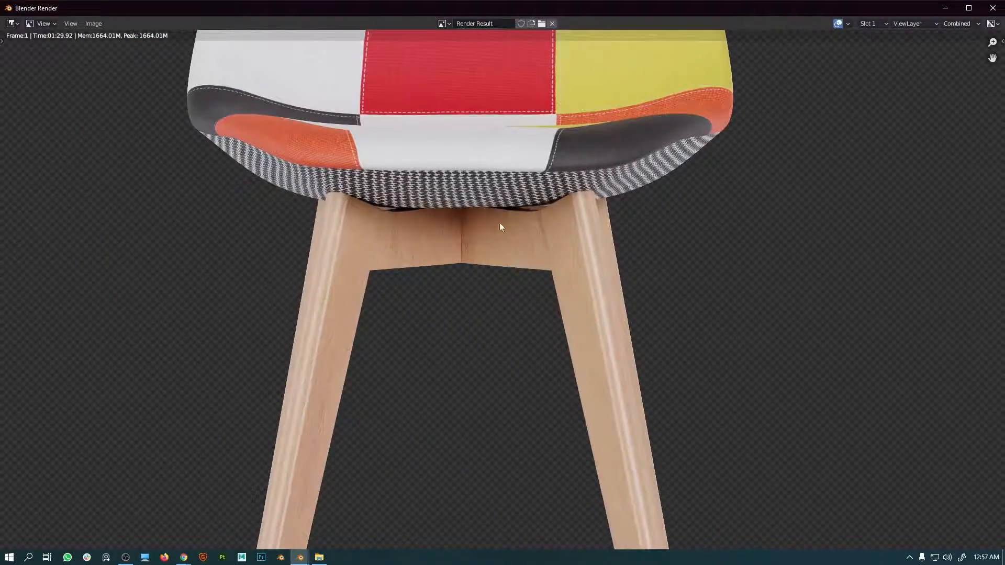
{"action": "middle_click_drag", "start_coordinate": [602, 423], "coordinate": [582, 178]}
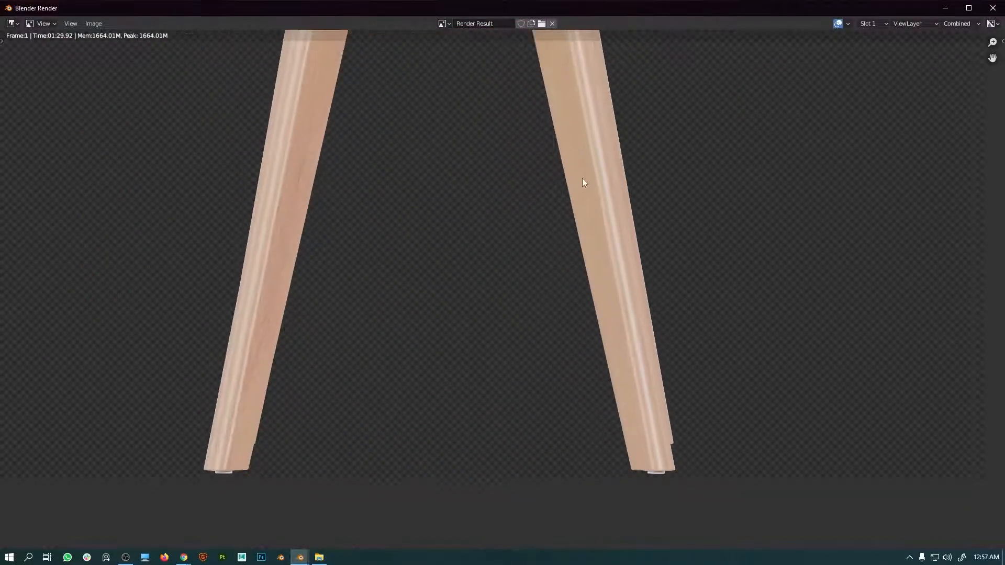
{"action": "middle_click_drag", "start_coordinate": [563, 64], "coordinate": [579, 398]}
{"action": "middle_click_drag", "start_coordinate": [492, 47], "coordinate": [514, 237]}
{"action": "scroll", "coordinate": [523, 272], "scroll_direction": "down", "scroll_amount": 5}
{"action": "middle_click_drag", "start_coordinate": [513, 138], "coordinate": [493, 169]}
{"action": "scroll", "coordinate": [457, 196], "scroll_direction": "up", "scroll_amount": 3}
{"action": "scroll", "coordinate": [468, 205], "scroll_direction": "down", "scroll_amount": 2}
{"action": "middle_click_drag", "start_coordinate": [474, 210], "coordinate": [502, 219]}
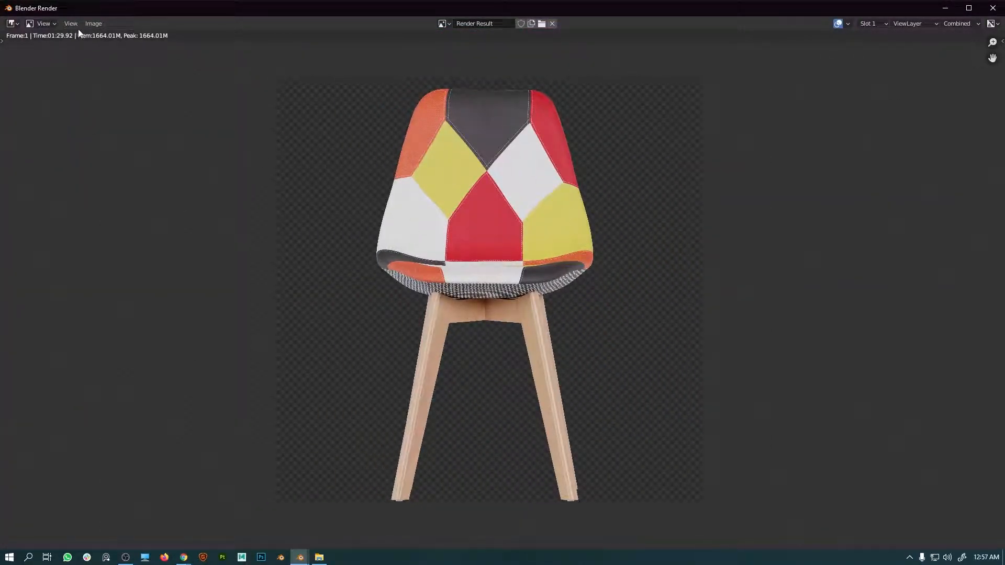
Save the rendered chair image
{"action": "left_click", "coordinate": [92, 24]}
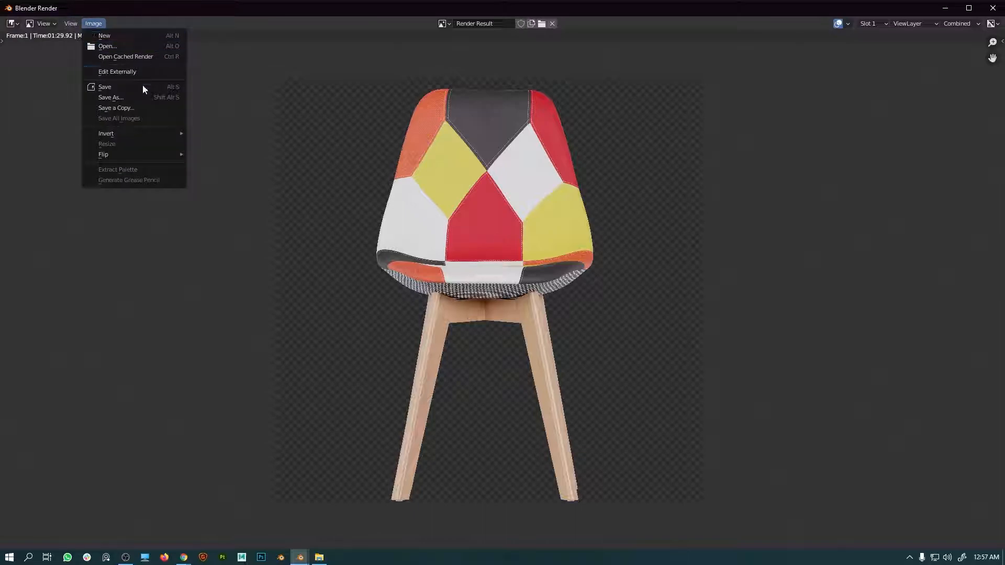